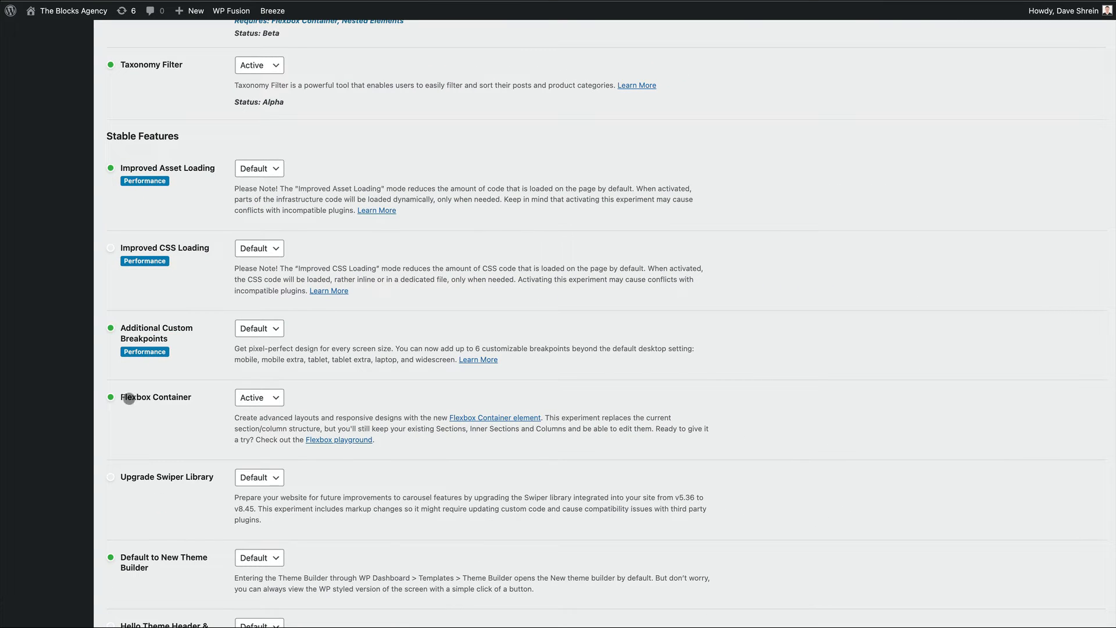
Check that the Flexbox Container feature is set to Active in the Elementor features settings.
scroll(128, 399, "up", 20)
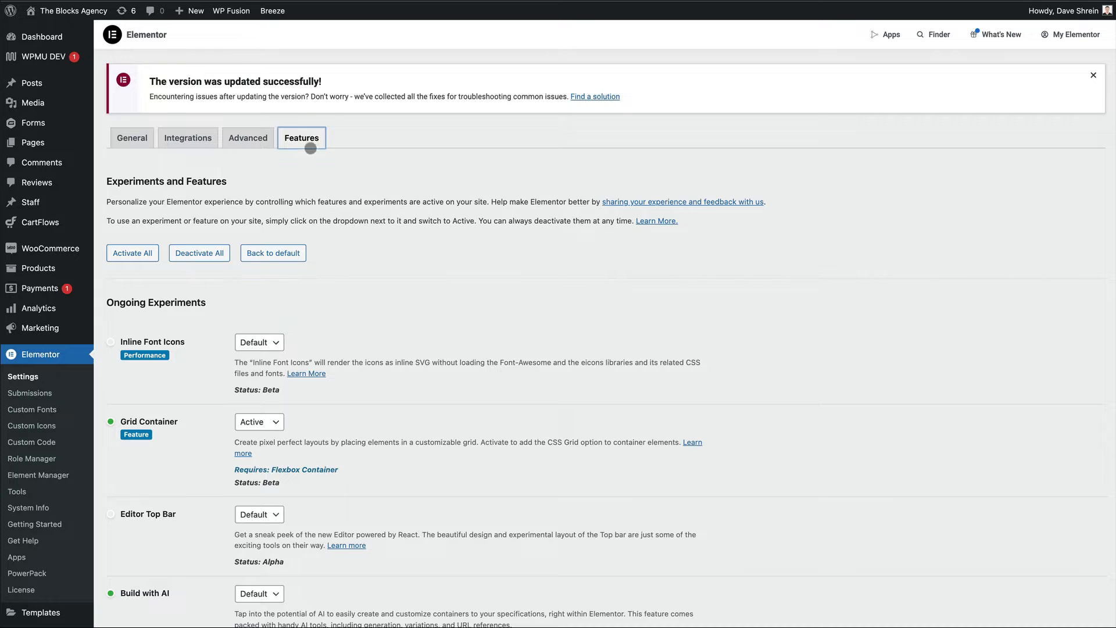
scroll(326, 366, "down", 15)
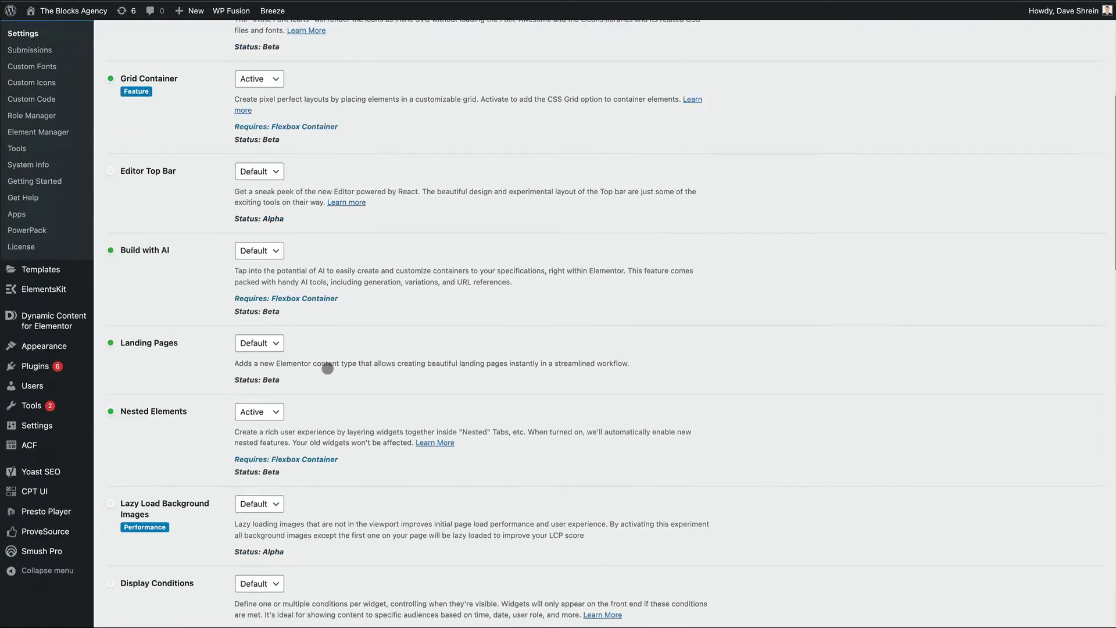
scroll(326, 369, "down", 4)
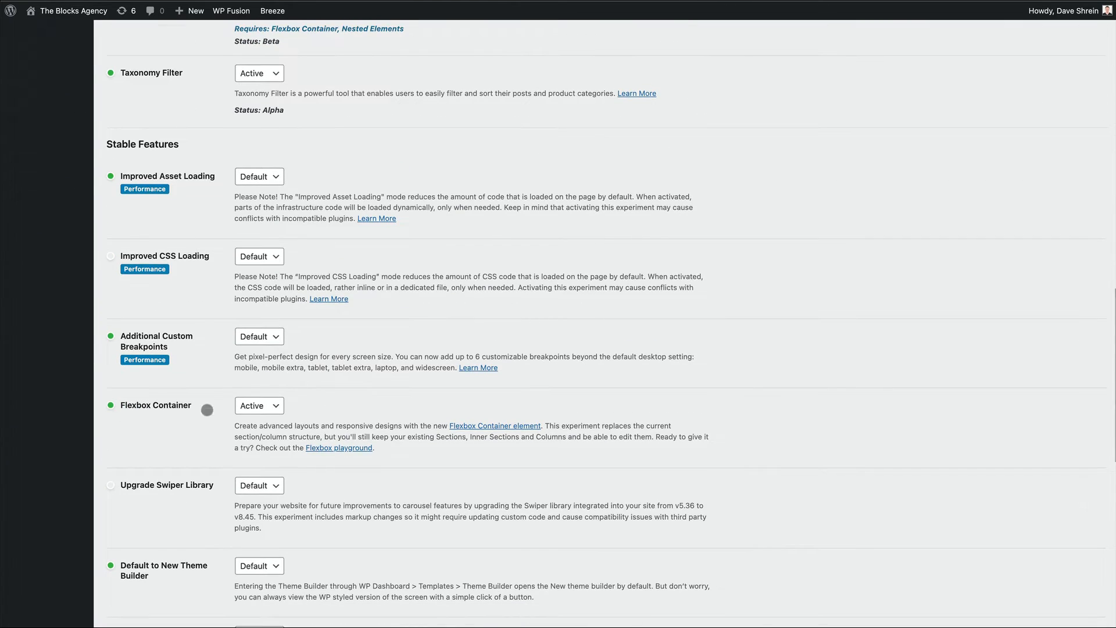
left_click(260, 406)
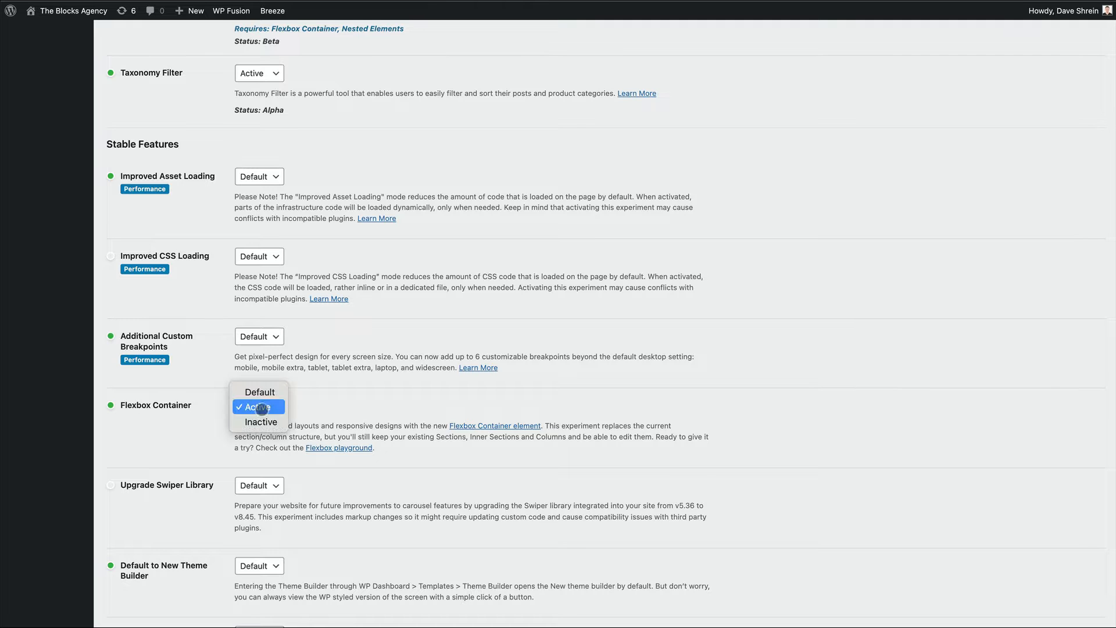
left_click(890, 384)
scroll(433, 406, "down", 12)
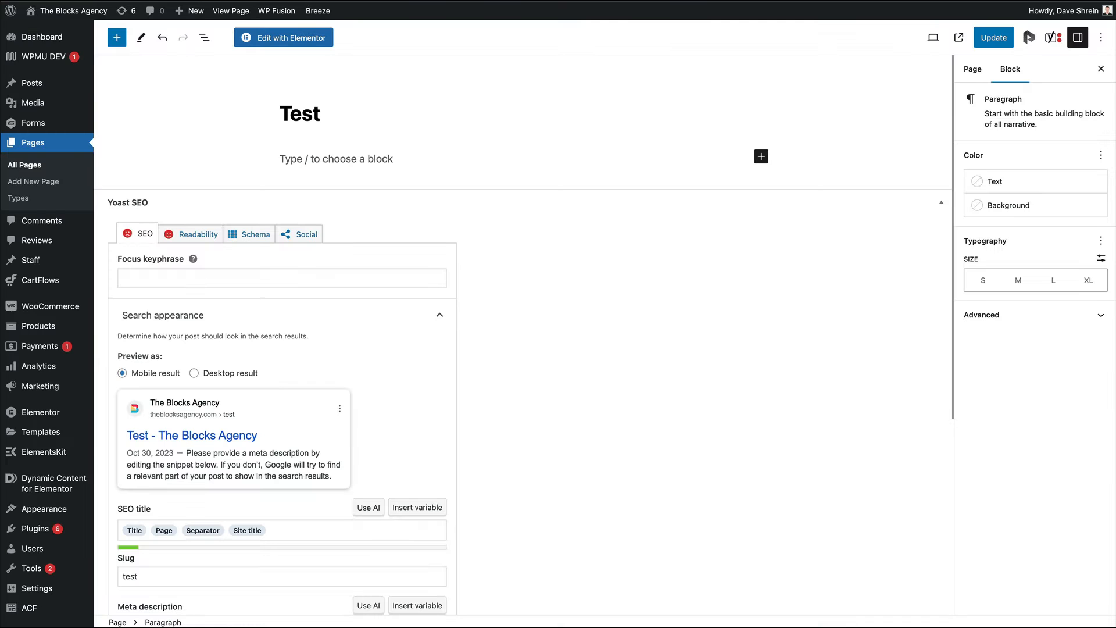
Open the Test page in the Elementor editor and start adding a new container to the empty page.
left_click(294, 41)
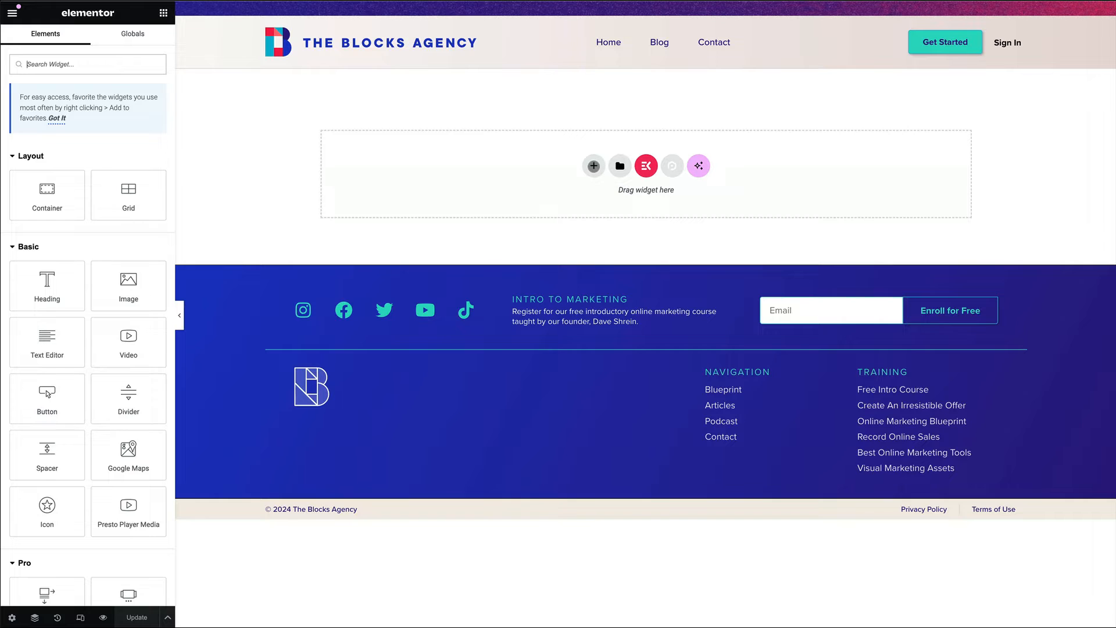
left_click(593, 165)
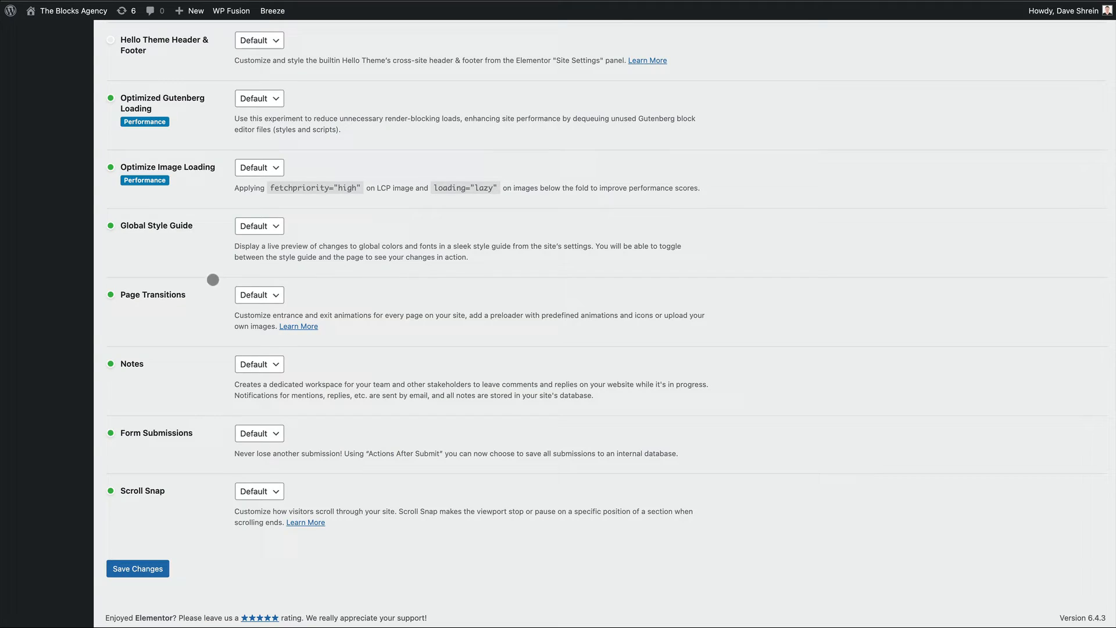
Check that the Grid Container feature is set to Active among the ongoing experiments.
scroll(281, 326, "up", 20)
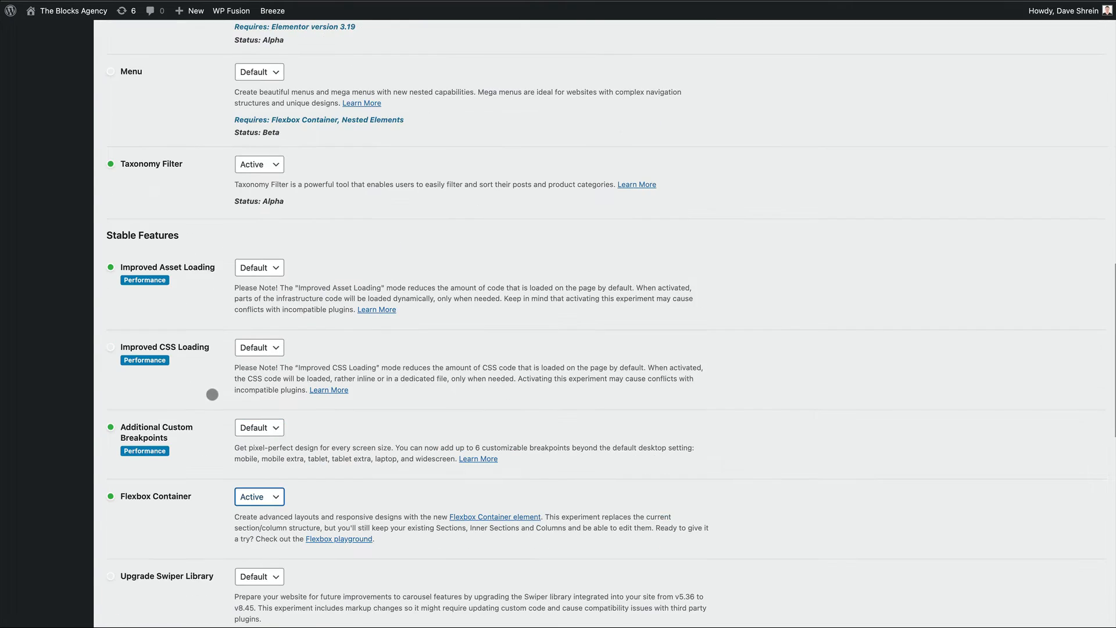
scroll(208, 402, "up", 2)
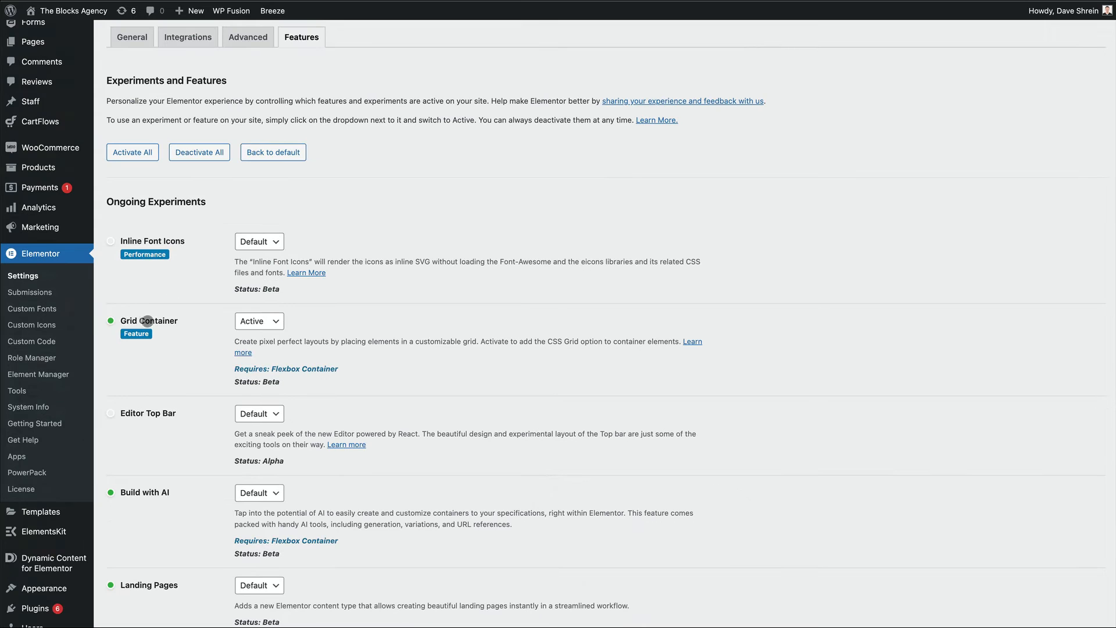
left_click(257, 319)
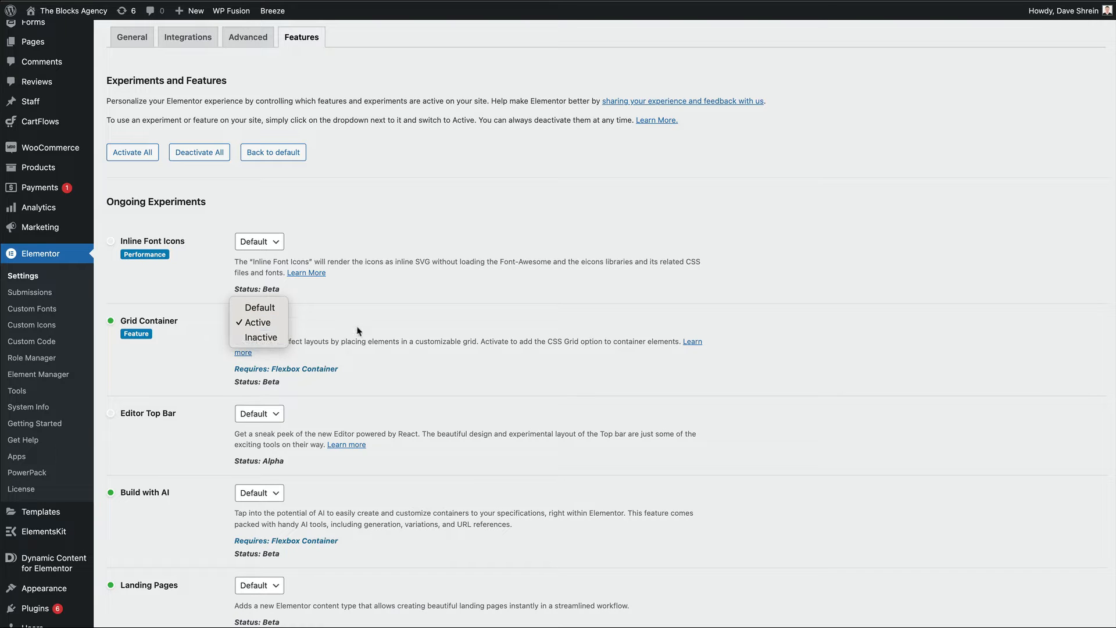
left_click(394, 320)
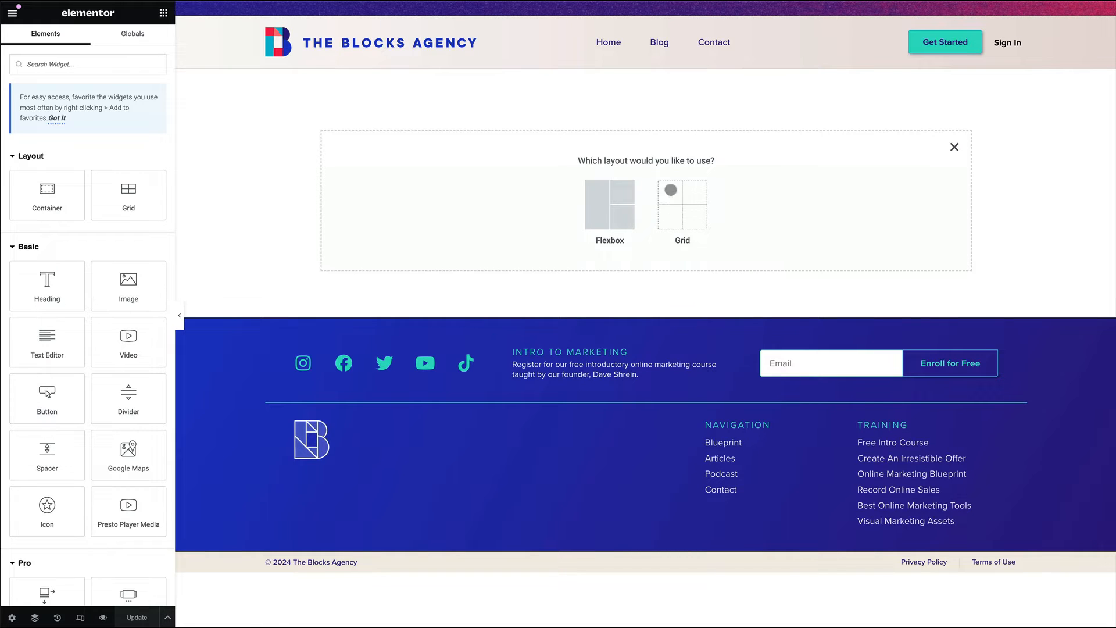
Add a Flexbox container with the single horizontal row structure and insert a Button widget in it.
left_click(600, 212)
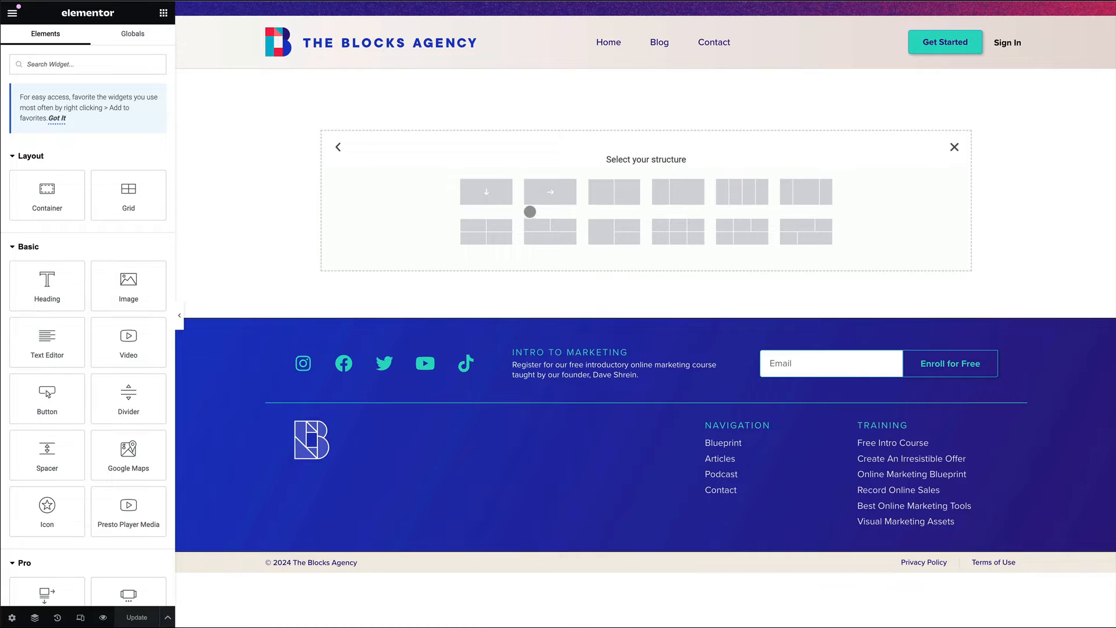
left_click(557, 191)
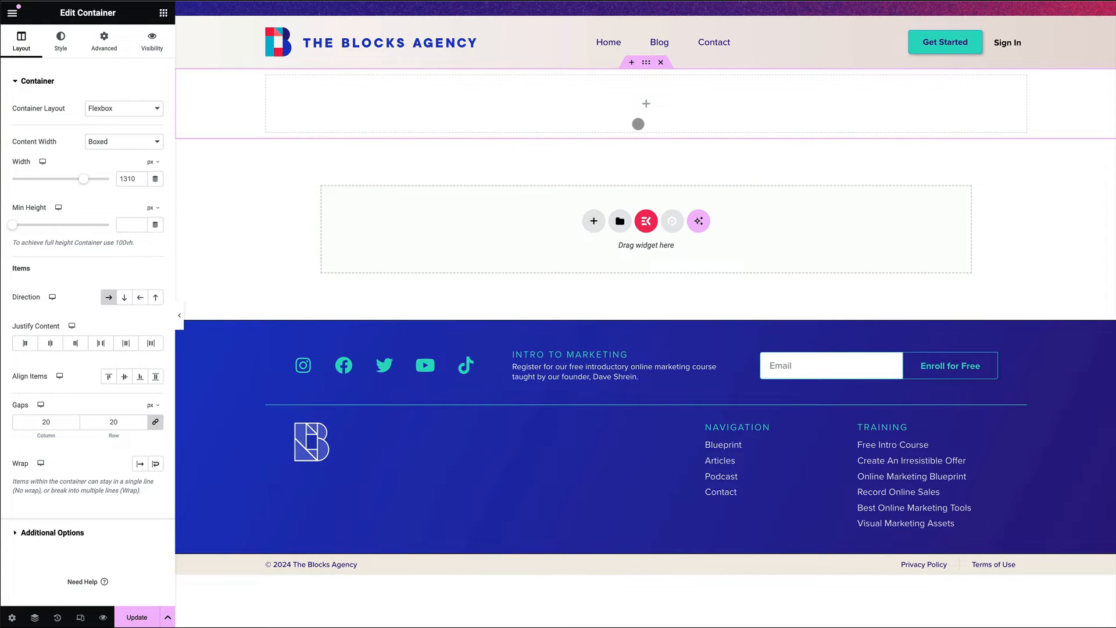
left_click(163, 13)
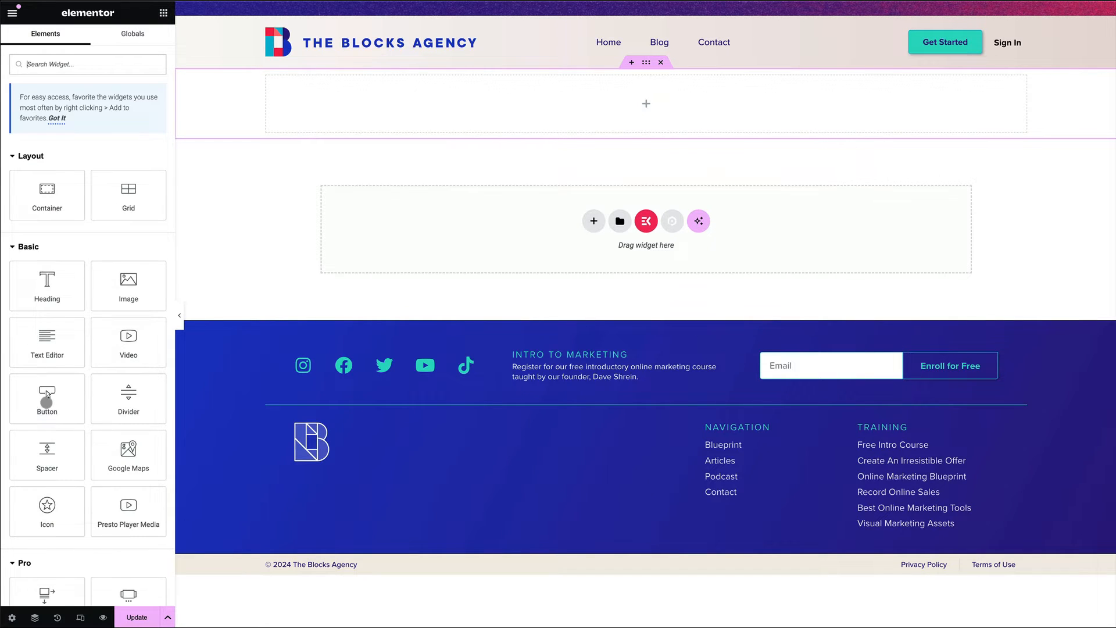
scroll(46, 397, "down", 5)
scroll(58, 221, "up", 1)
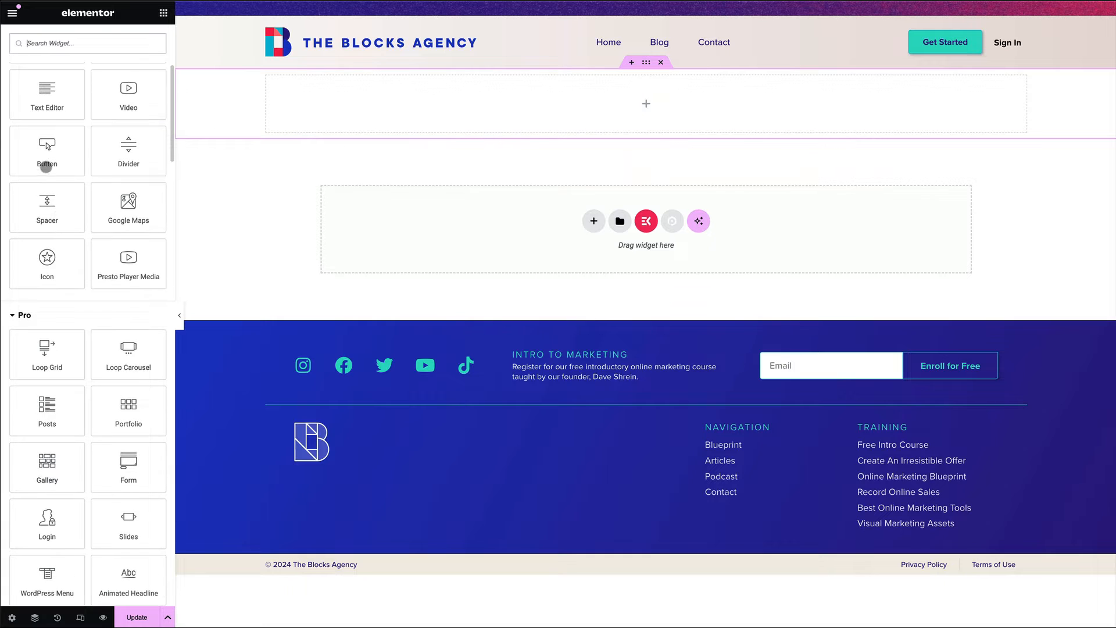
left_click(50, 177)
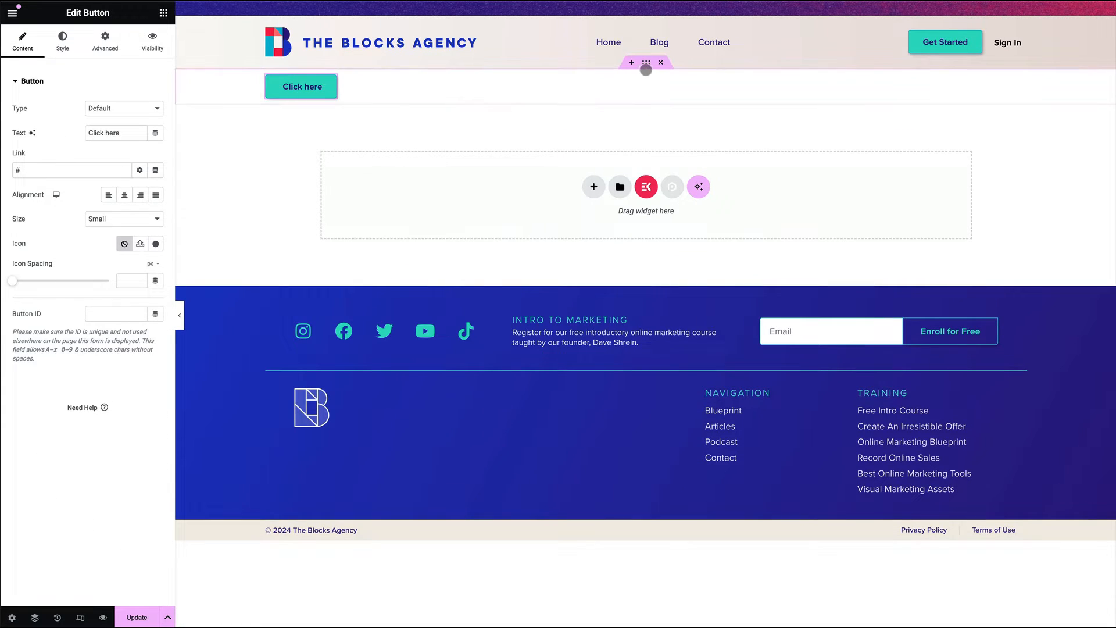
Add a second Button widget beside the first one in the same container.
left_click(645, 69)
right_click(328, 87)
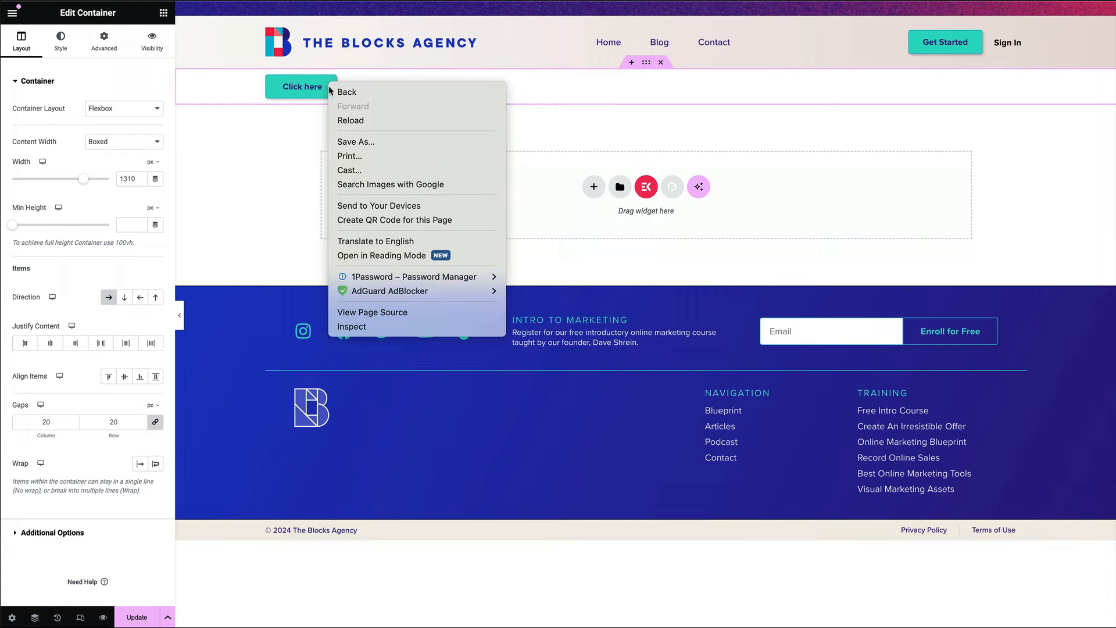
left_click(221, 95)
left_click(165, 13)
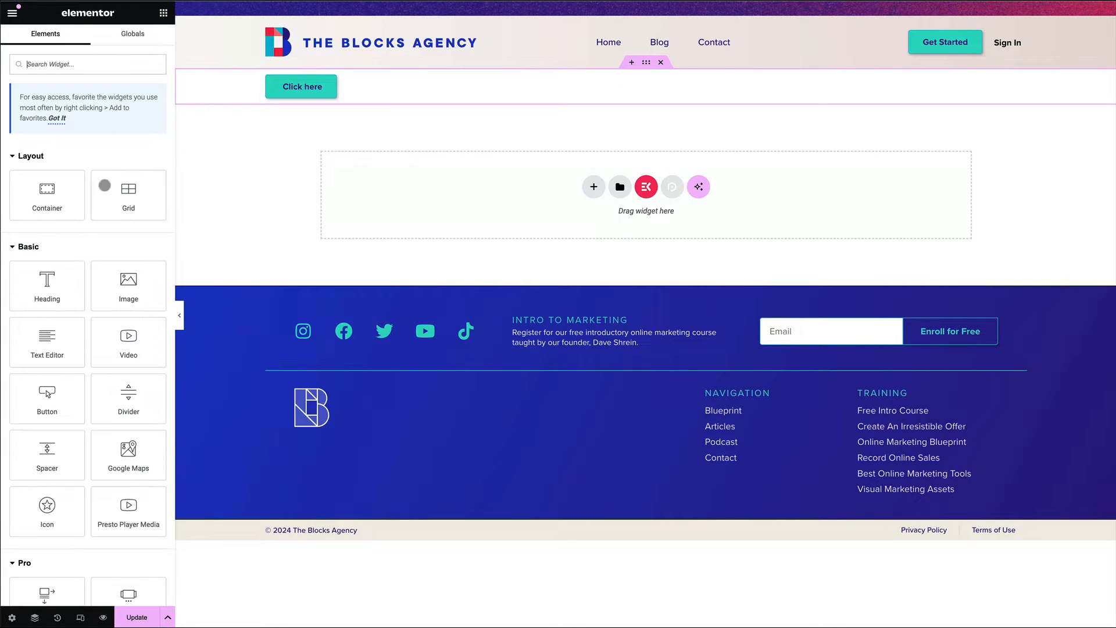
left_click(42, 387)
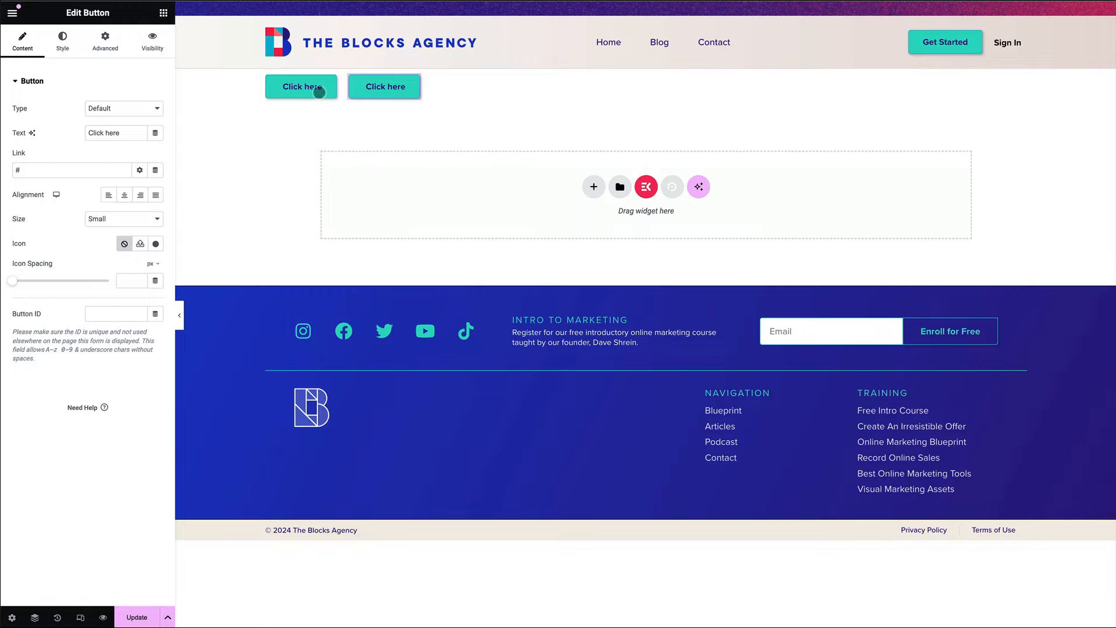
Set the buttons' container to the Row - horizontal direction and justify its content to Center.
left_click(646, 62)
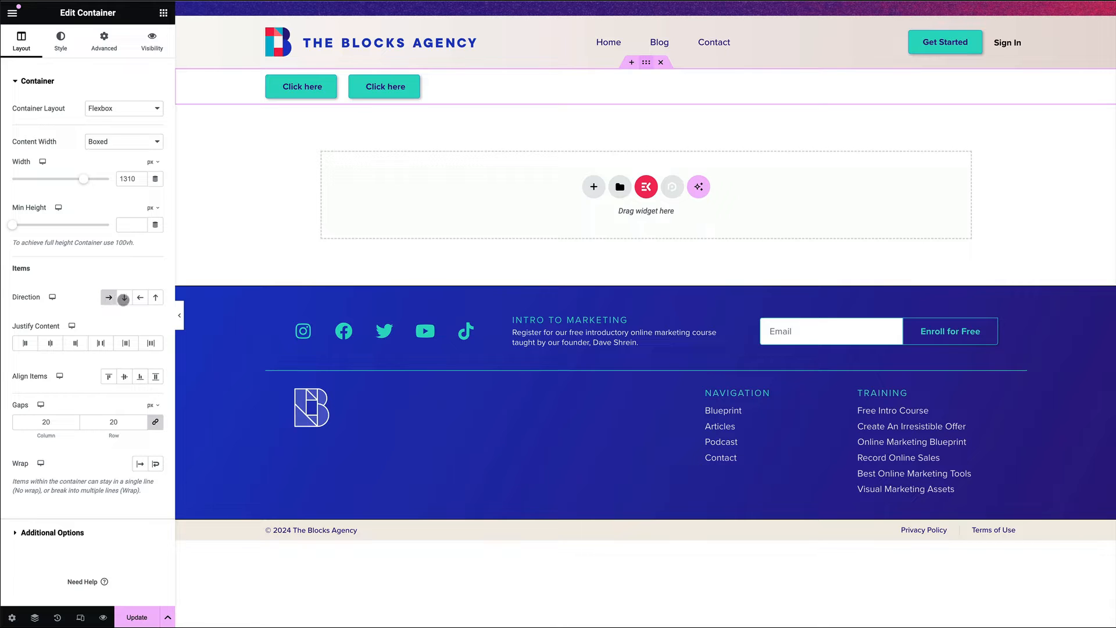
left_click(124, 298)
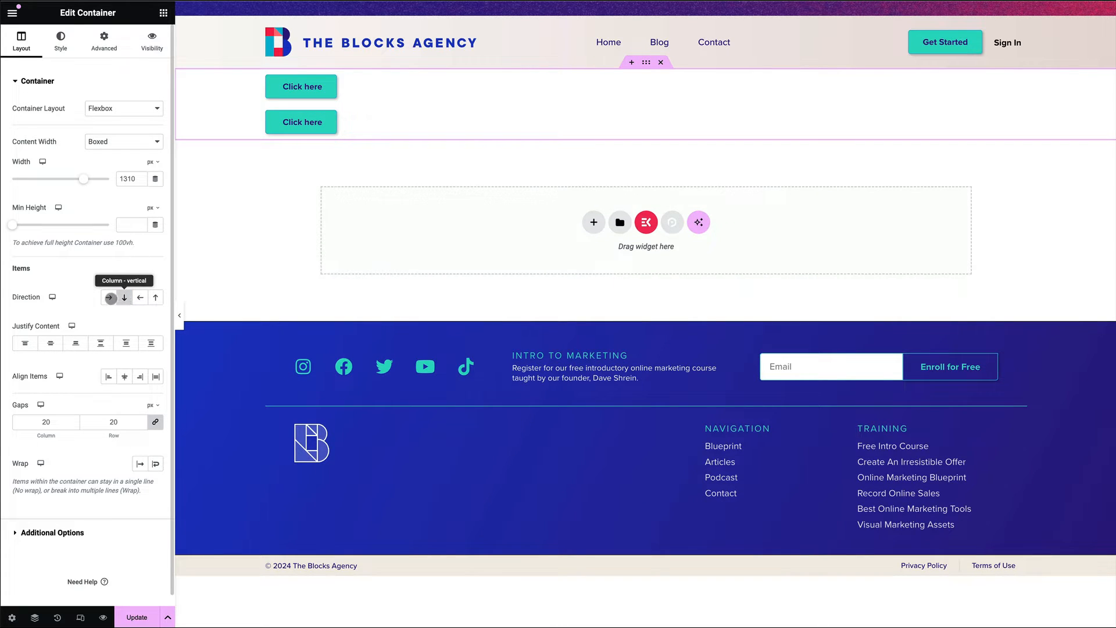
left_click(110, 298)
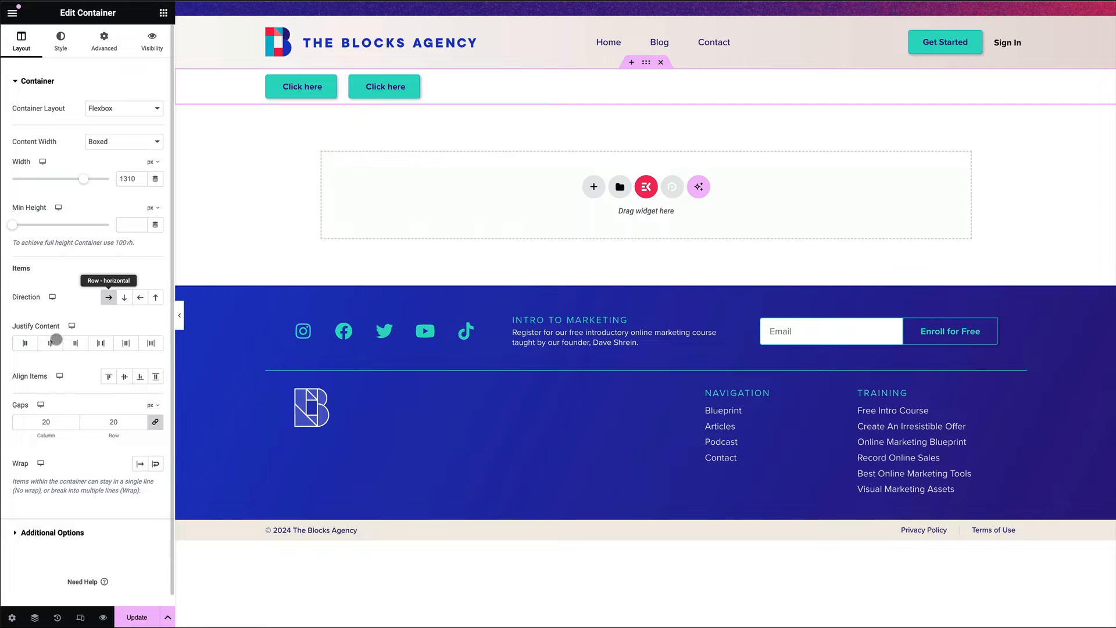
left_click(51, 343)
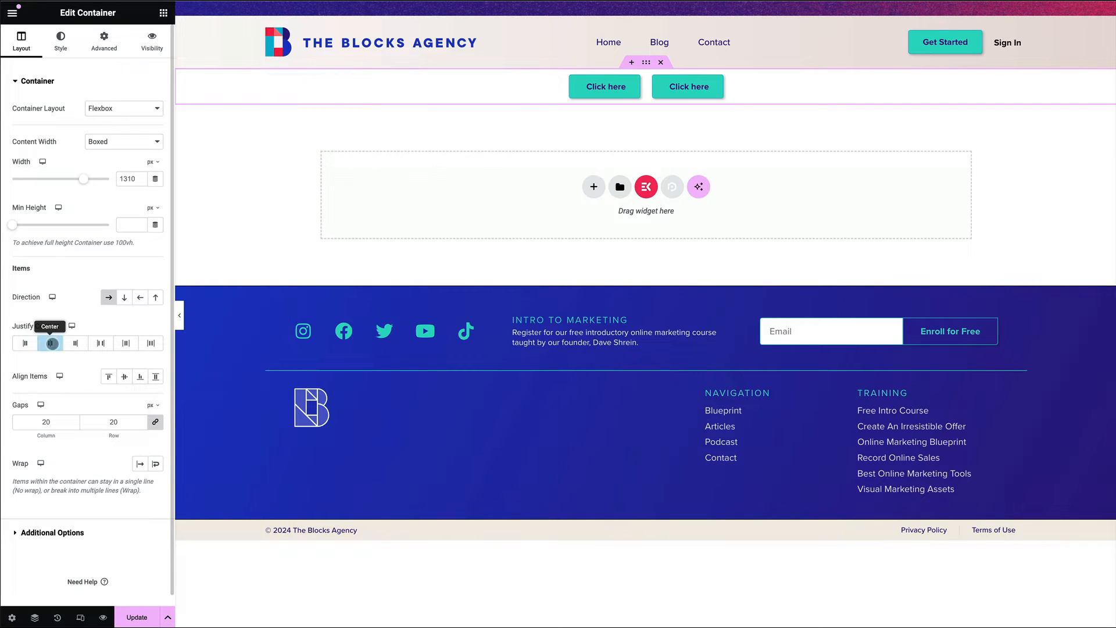
left_click(631, 62)
left_click(610, 175)
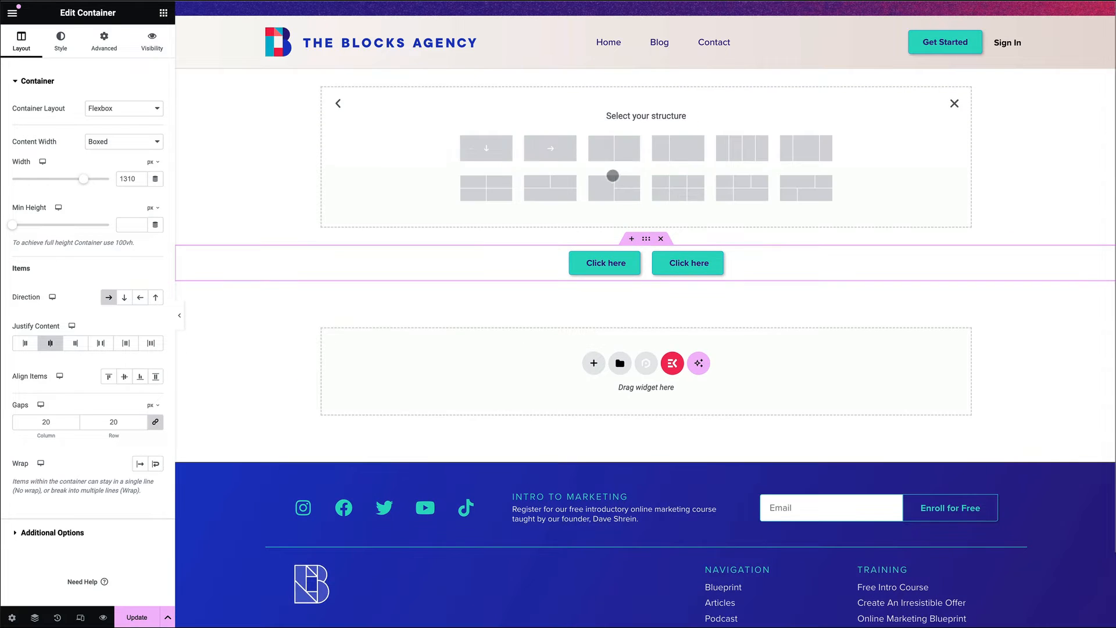
left_click(470, 156)
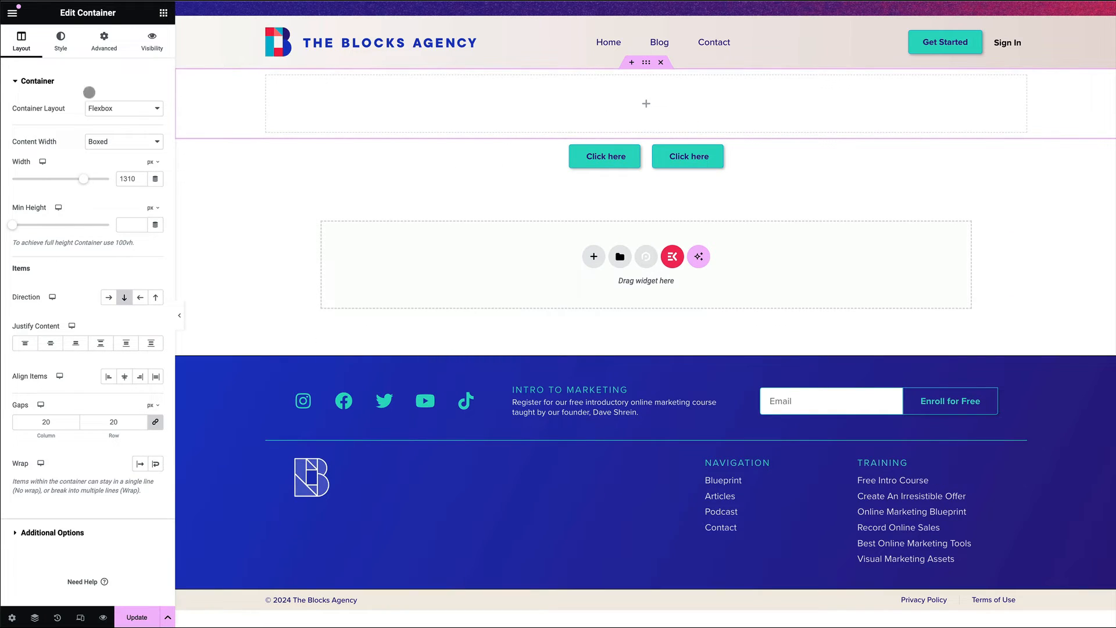
left_click(162, 12)
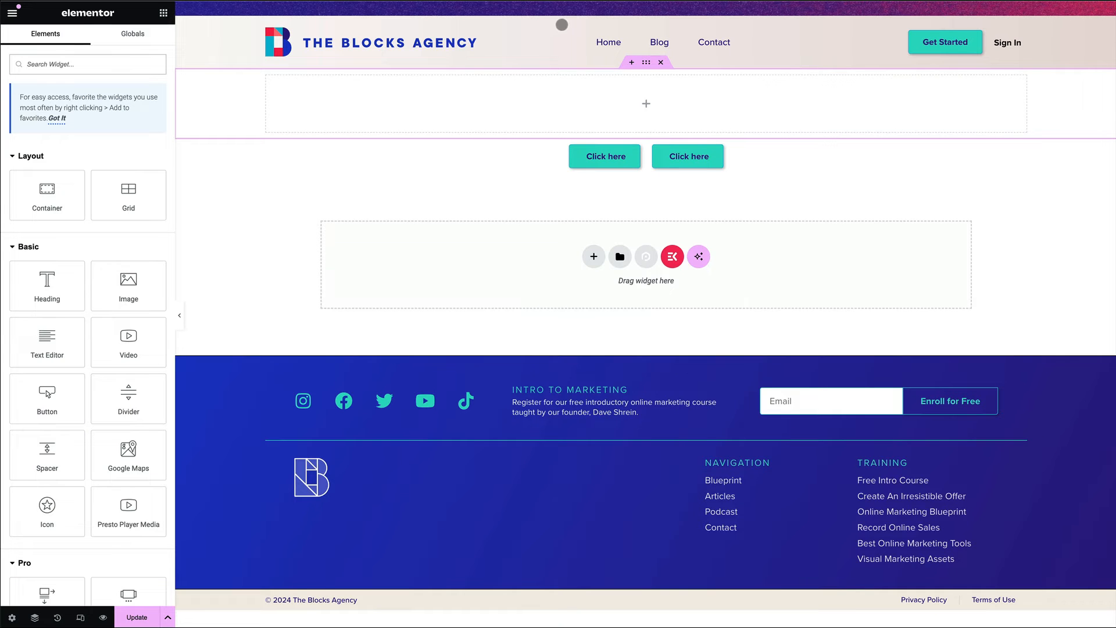
left_click(660, 62)
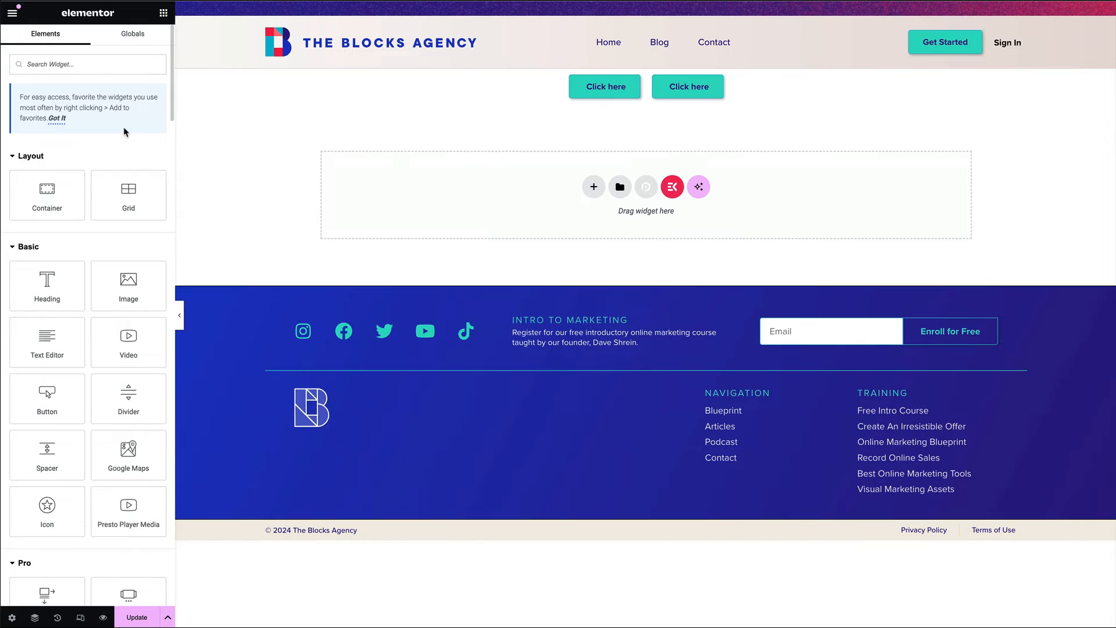
Add a Flexbox container with two equal columns below the row of buttons.
left_click(584, 191)
left_click(605, 228)
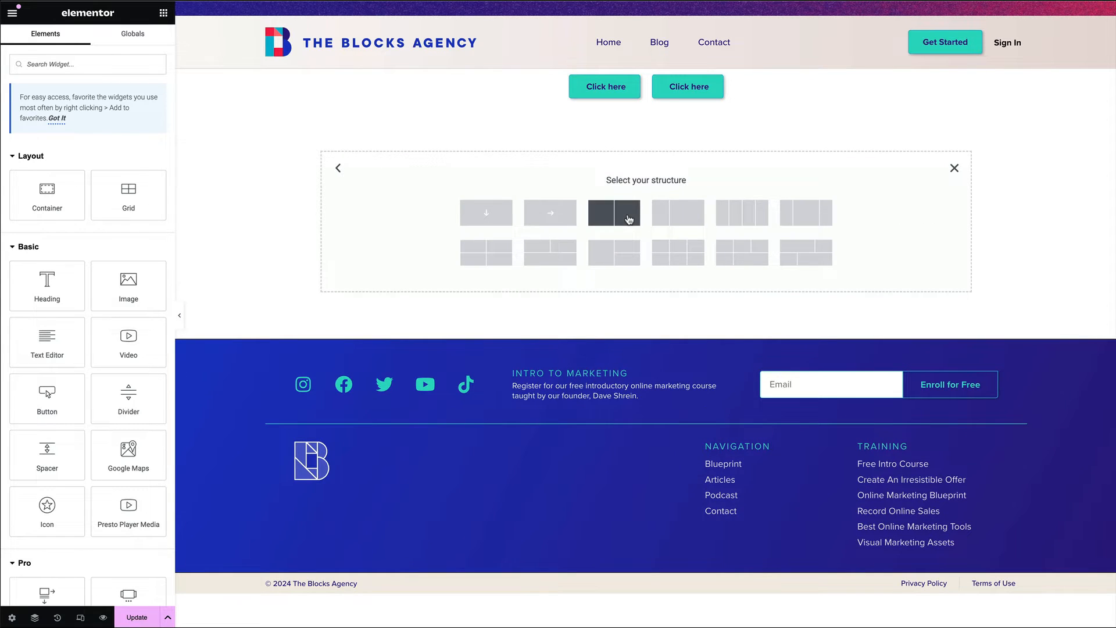
left_click(628, 219)
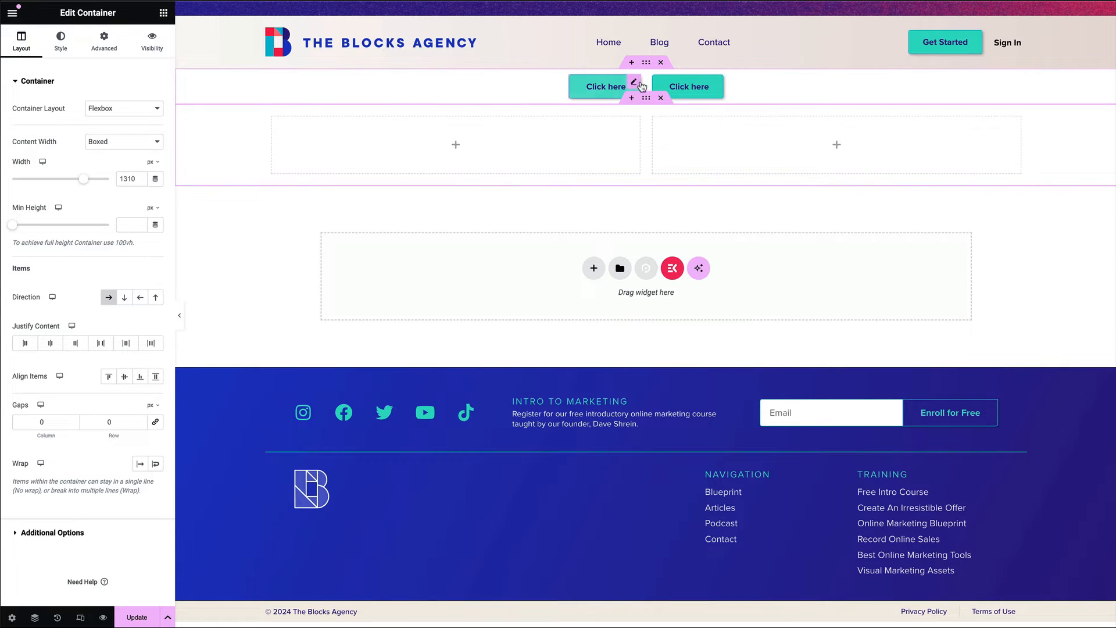
Move both buttons into the left column of the two-column container and delete the emptied container above.
left_click_drag(610, 88, 307, 145)
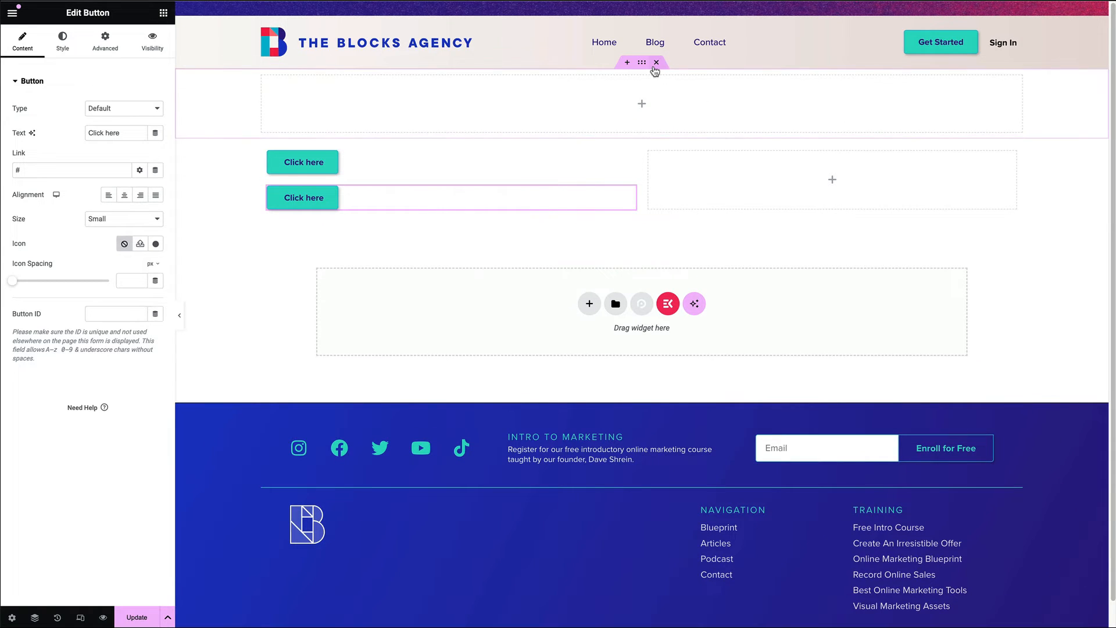
left_click(655, 62)
Add a Heading widget at the top of the left column and a Text Editor widget between it and the buttons.
left_click(164, 12)
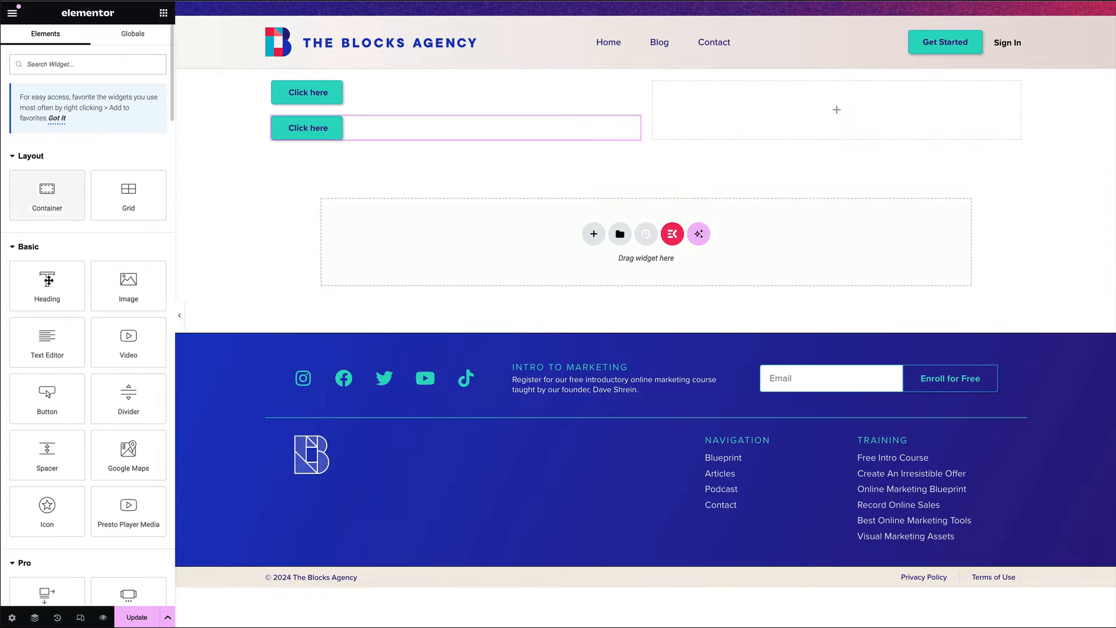
left_click_drag(47, 285, 329, 92)
left_click_drag(328, 95, 329, 96)
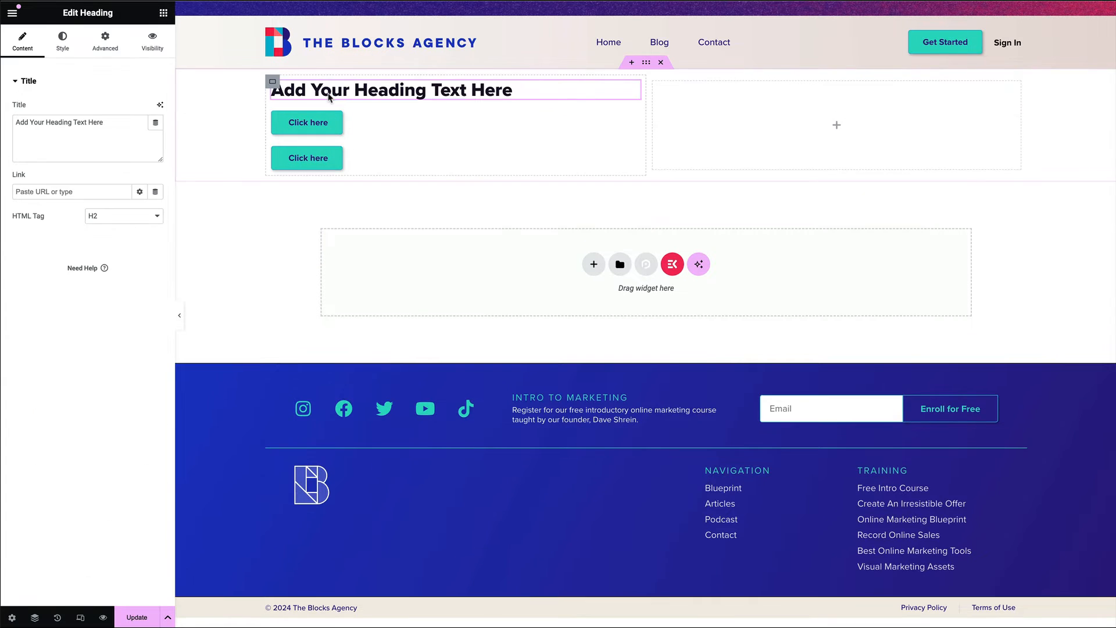
left_click(163, 12)
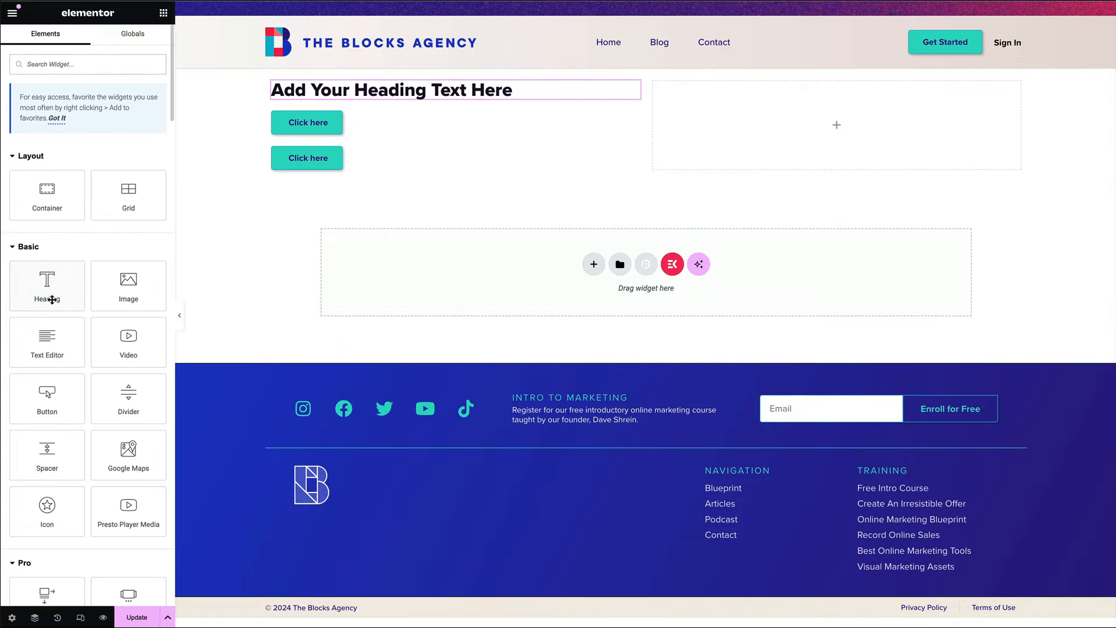
left_click_drag(47, 337, 365, 105)
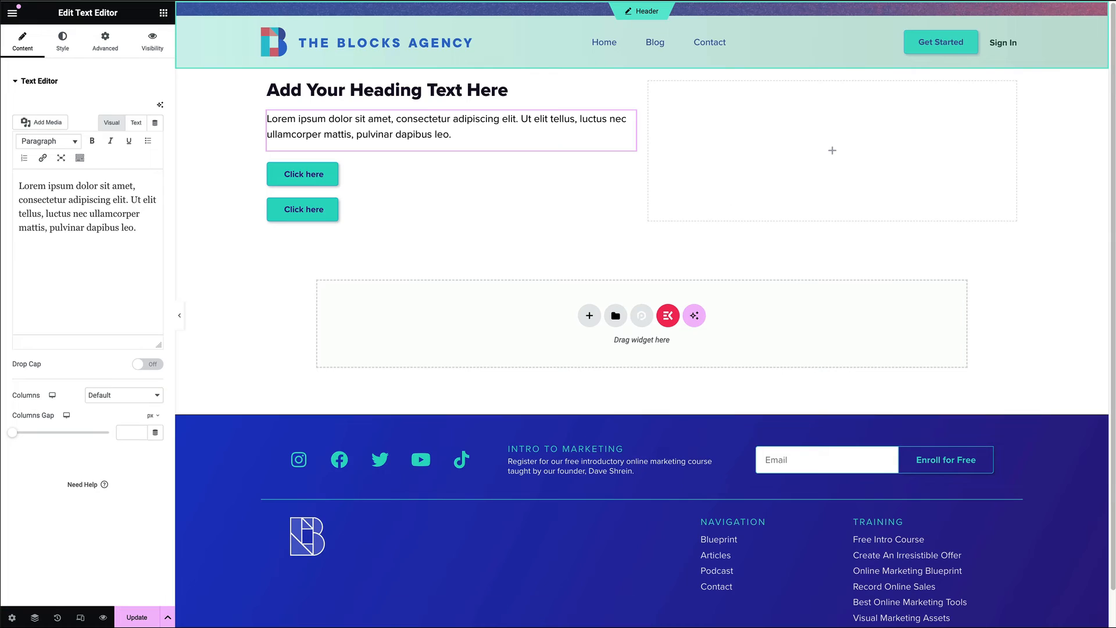
left_click(163, 14)
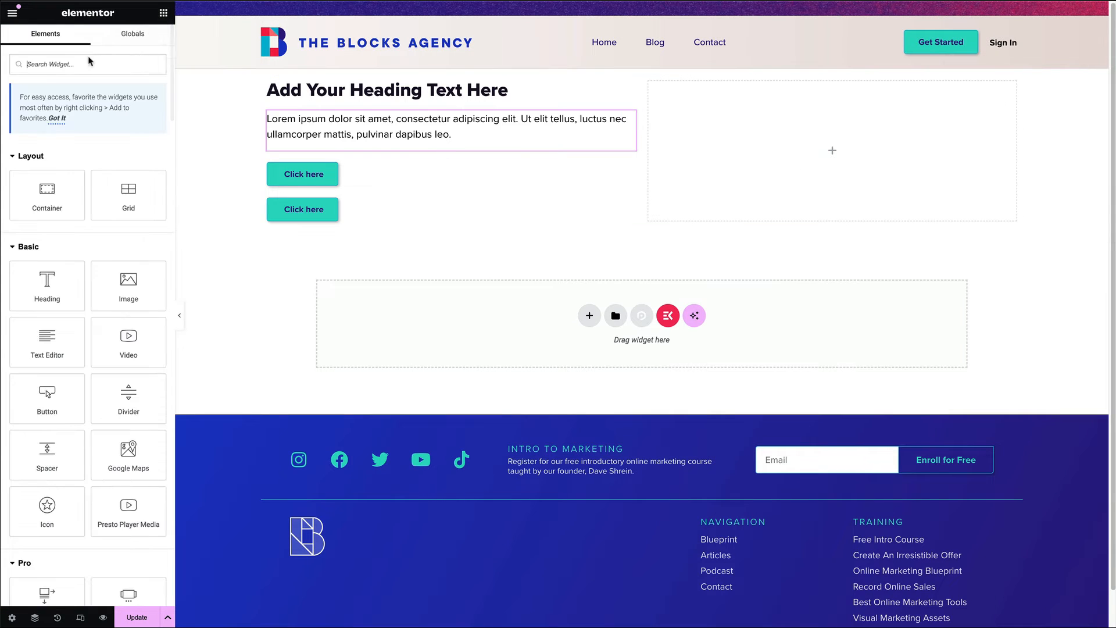
Find the Accordion widget by searching for a toggle and place it in the empty right column.
type("faq")
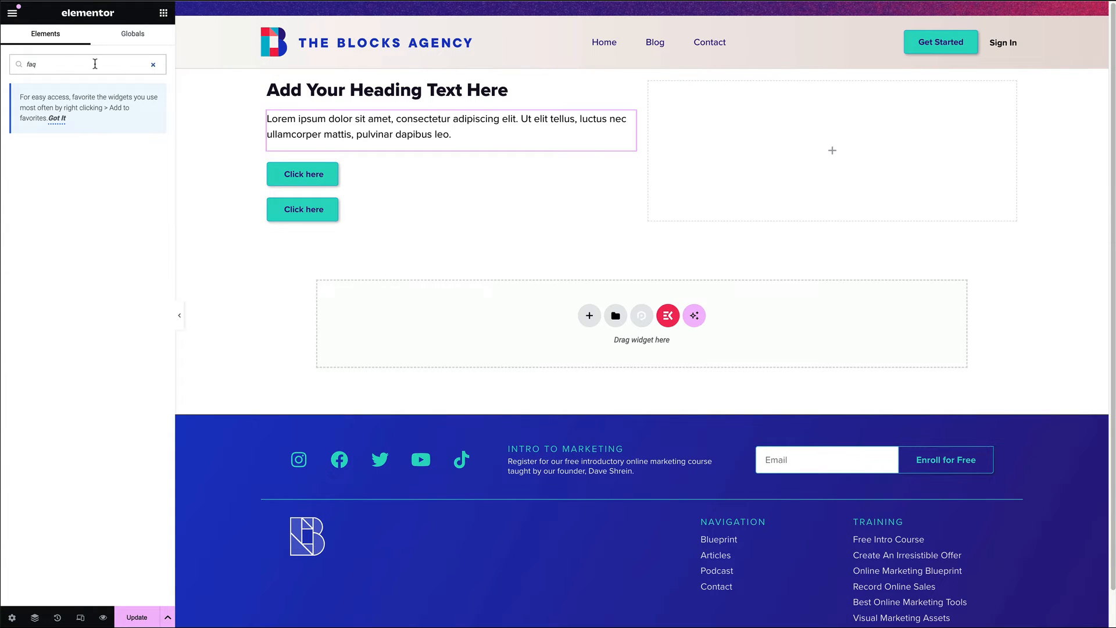
type("togg")
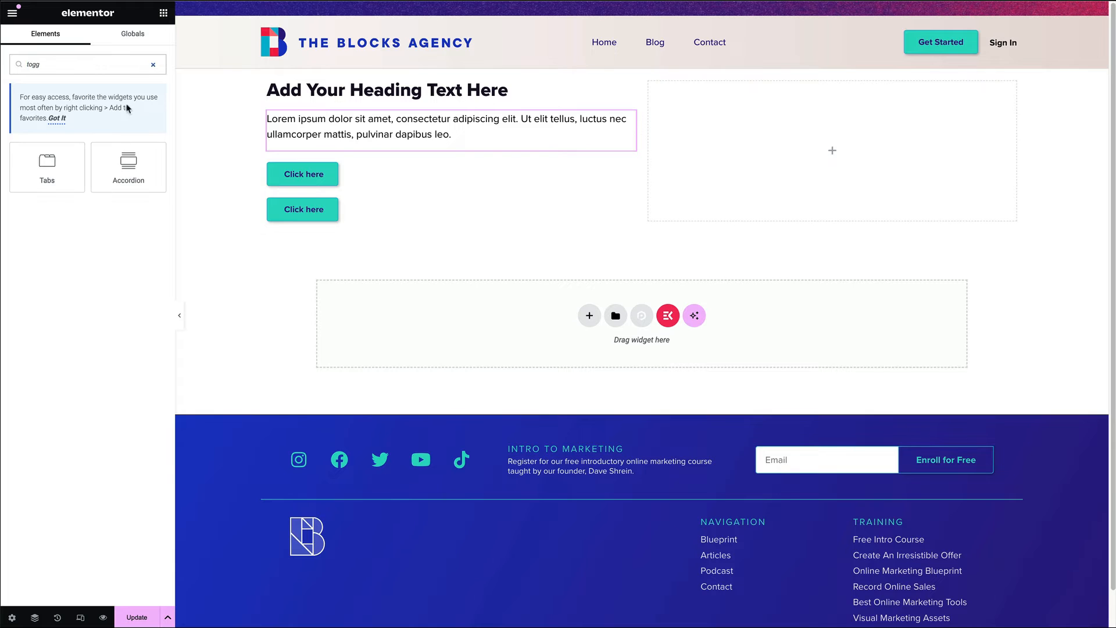
left_click_drag(125, 165, 755, 173)
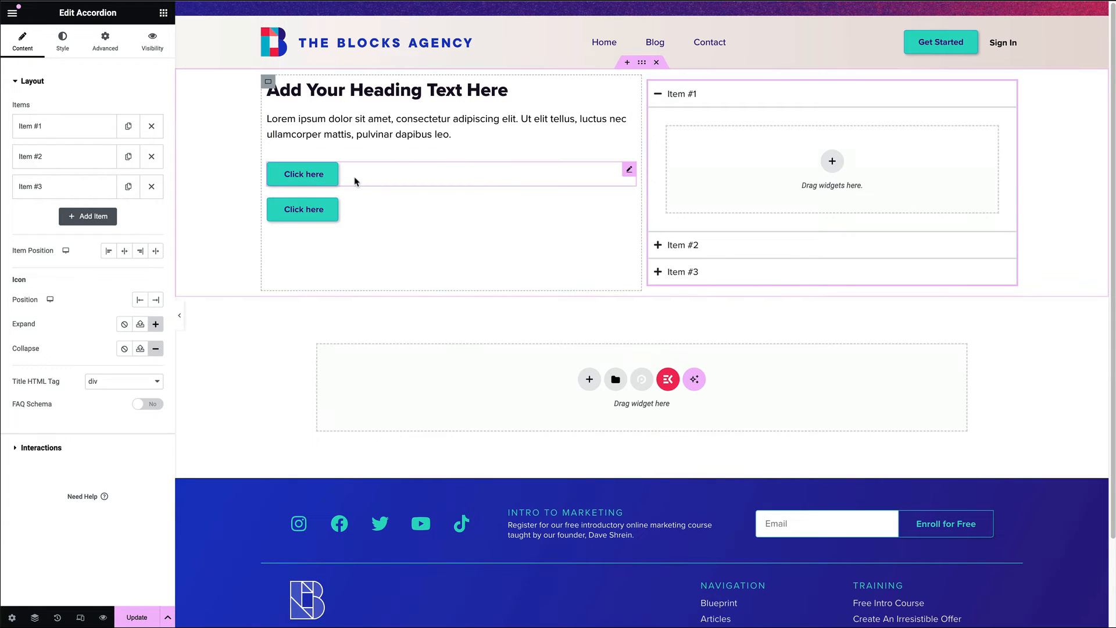
Try the Row - horizontal direction on the left column's container and return it to Column - vertical.
left_click(268, 82)
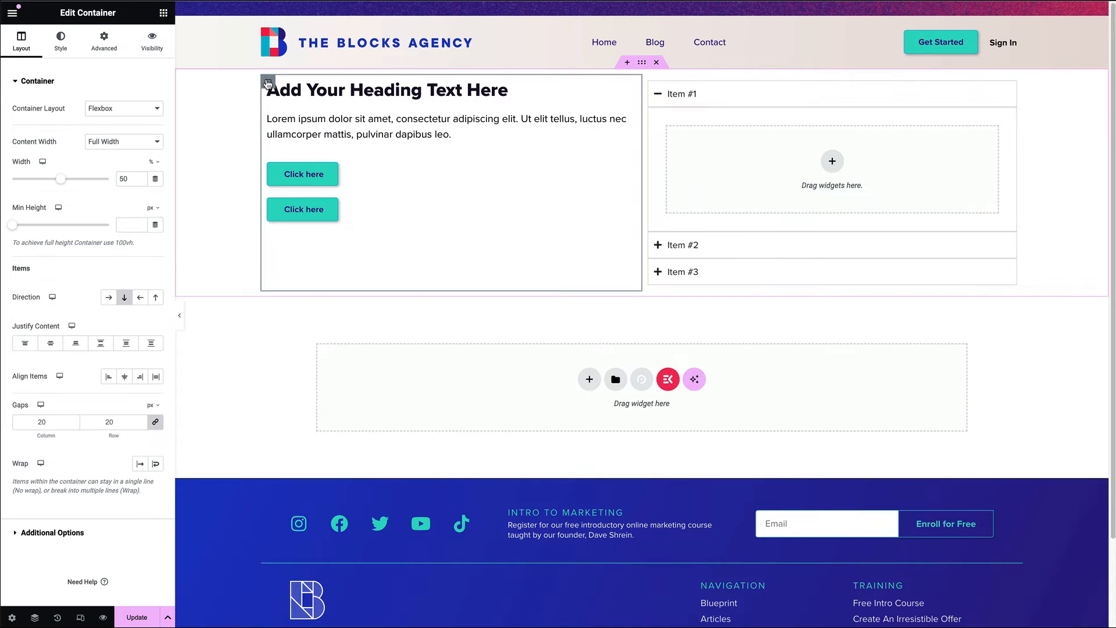
left_click(109, 297)
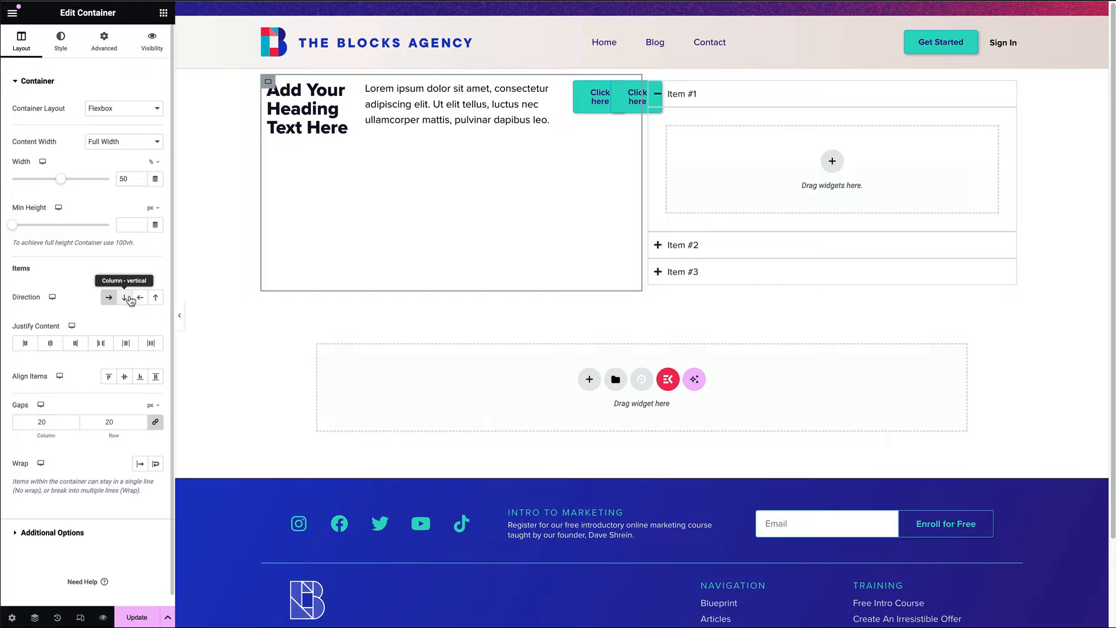
left_click(125, 297)
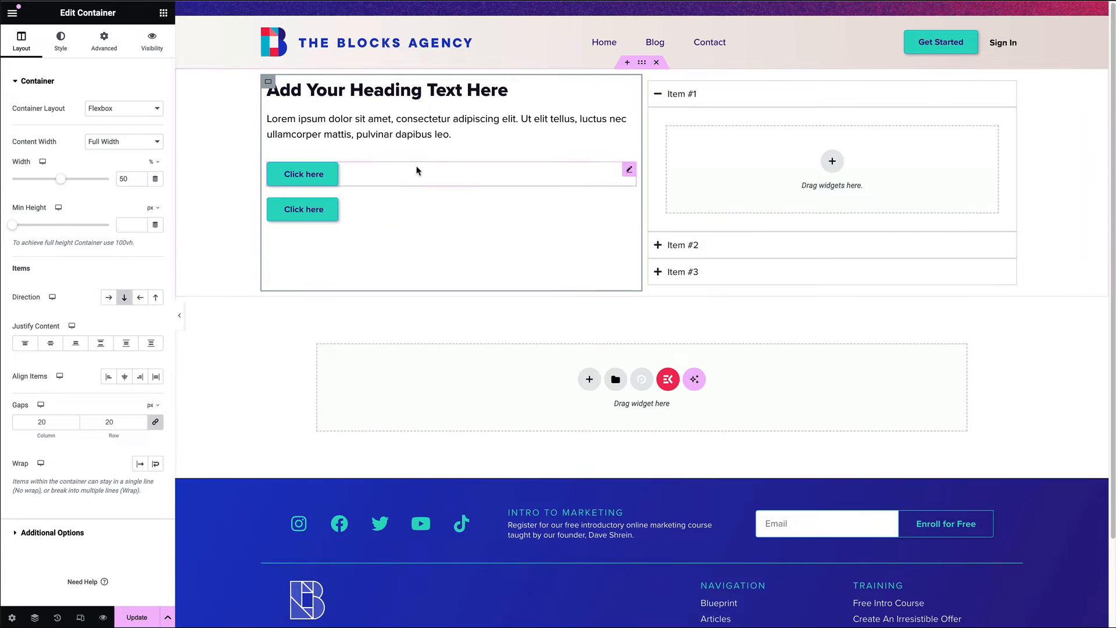
Add a container below the text in the left column and move both buttons into it.
left_click(163, 13)
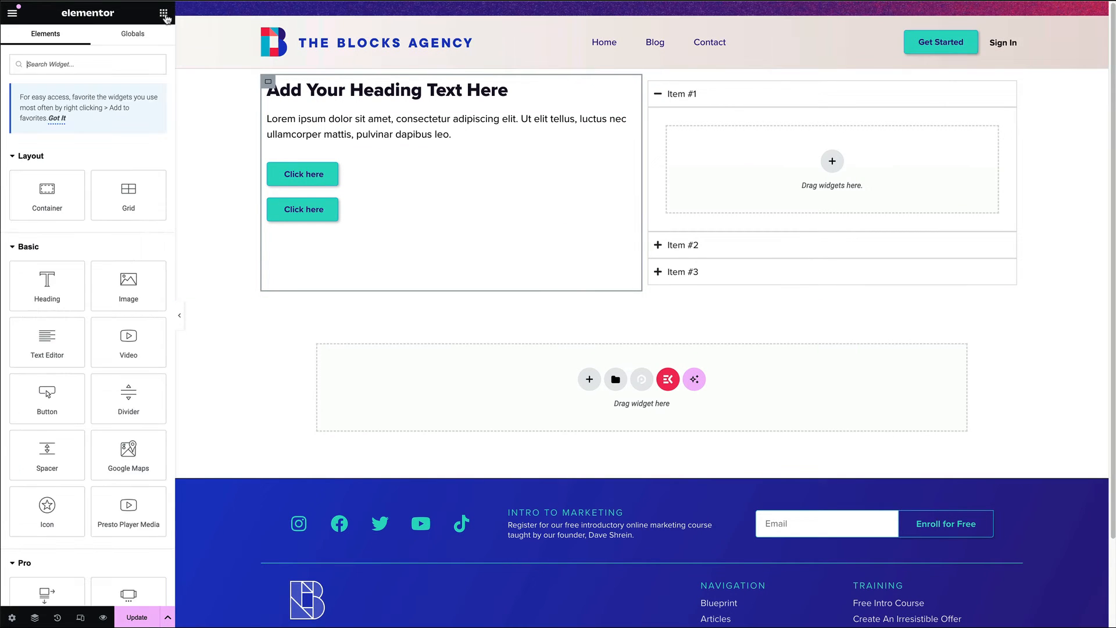
left_click_drag(45, 192, 351, 150)
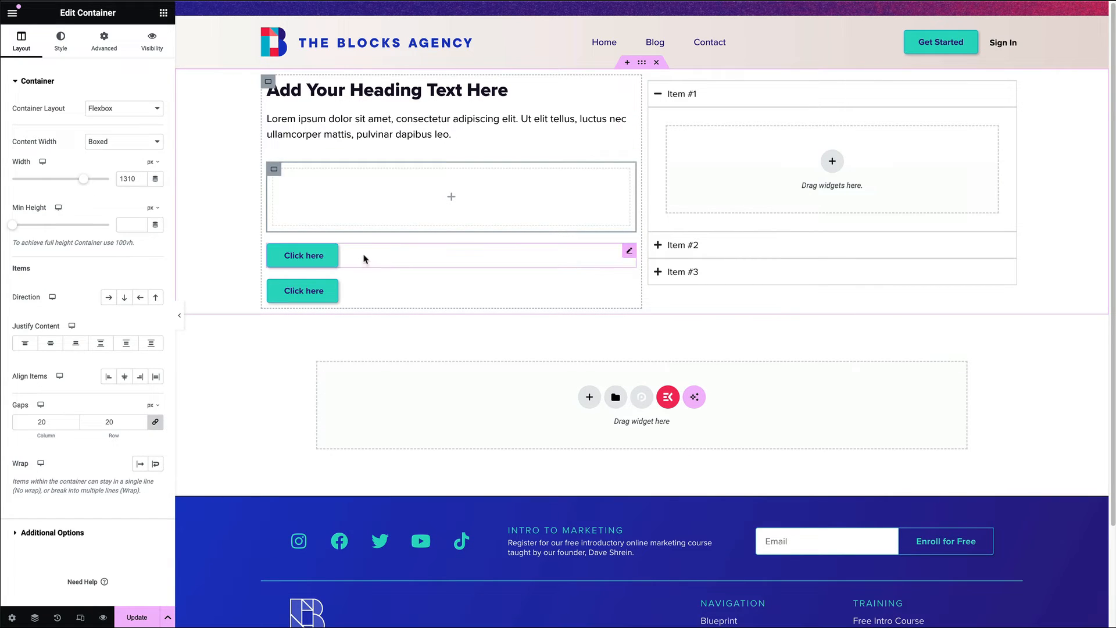
left_click_drag(366, 257, 335, 199)
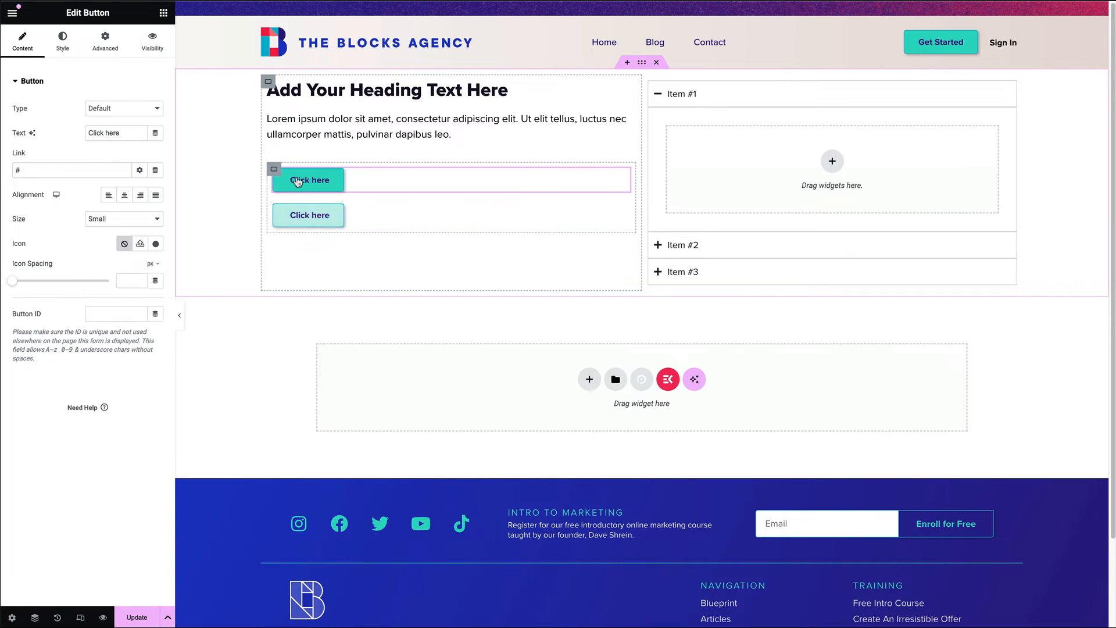
Set the direction of the nested container holding the two buttons to Row - horizontal.
left_click(276, 173)
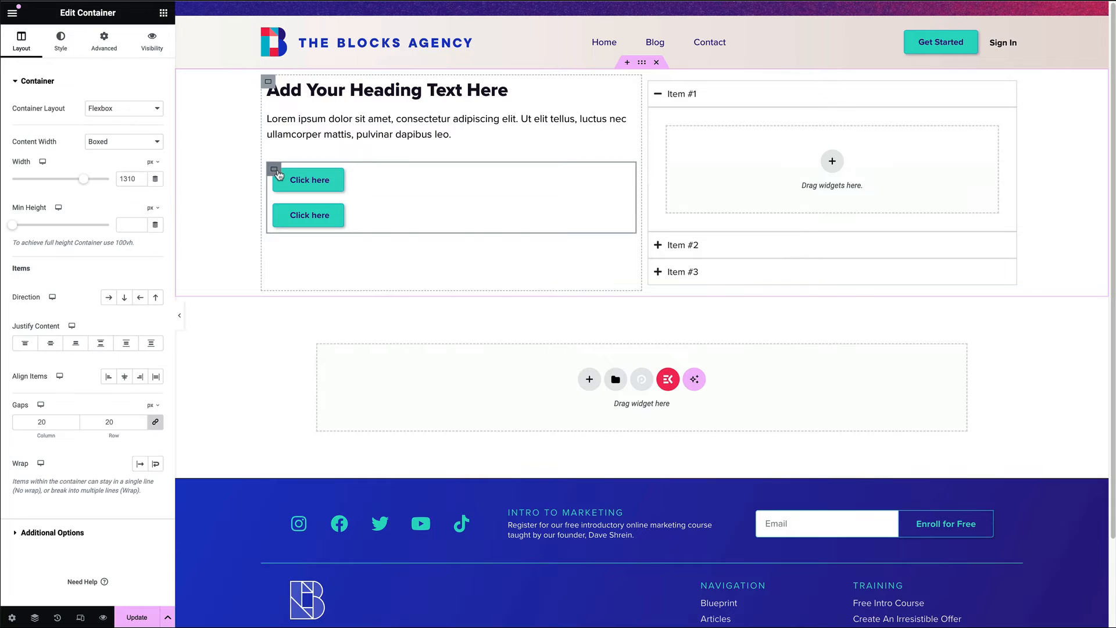
left_click(268, 83)
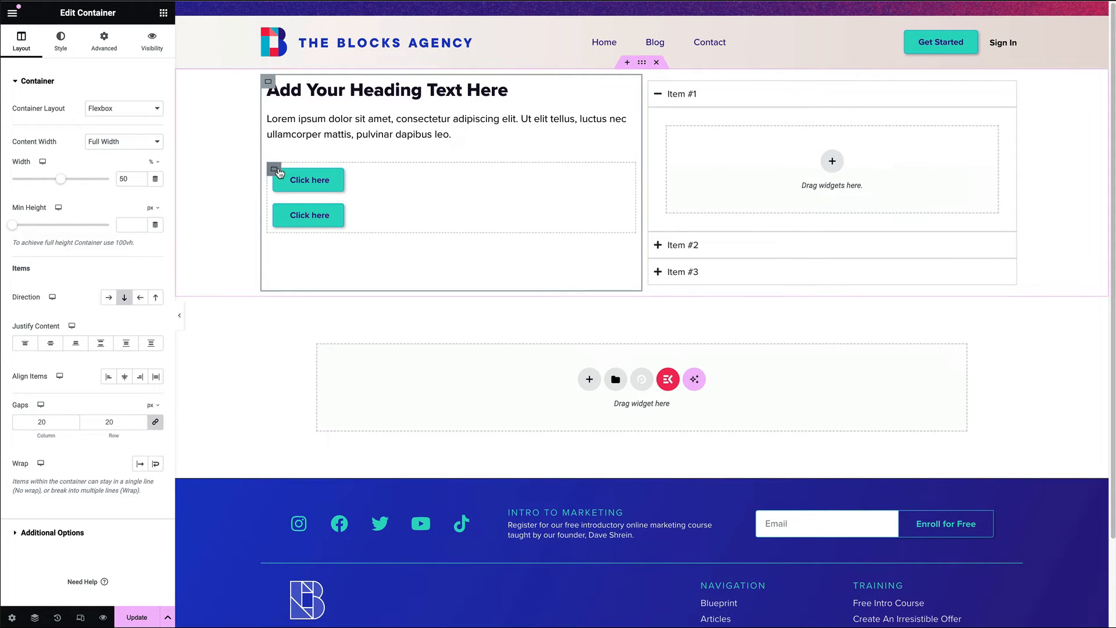
left_click(276, 171)
left_click(110, 299)
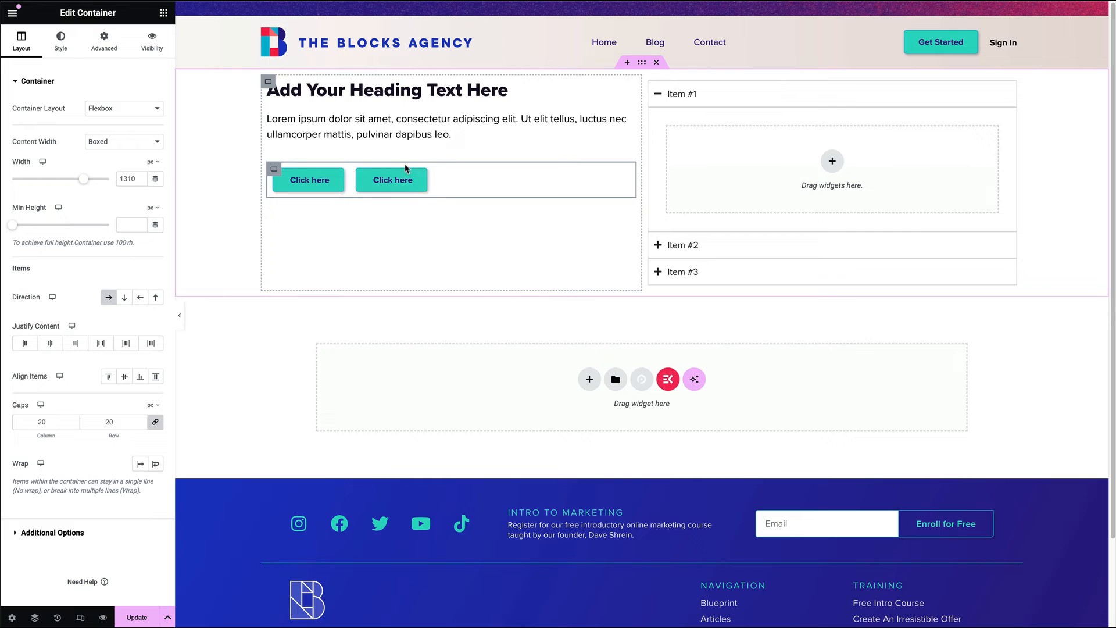
Set the padding of the buttons' container to 0 px on all sides.
left_click(283, 178)
left_click(275, 170)
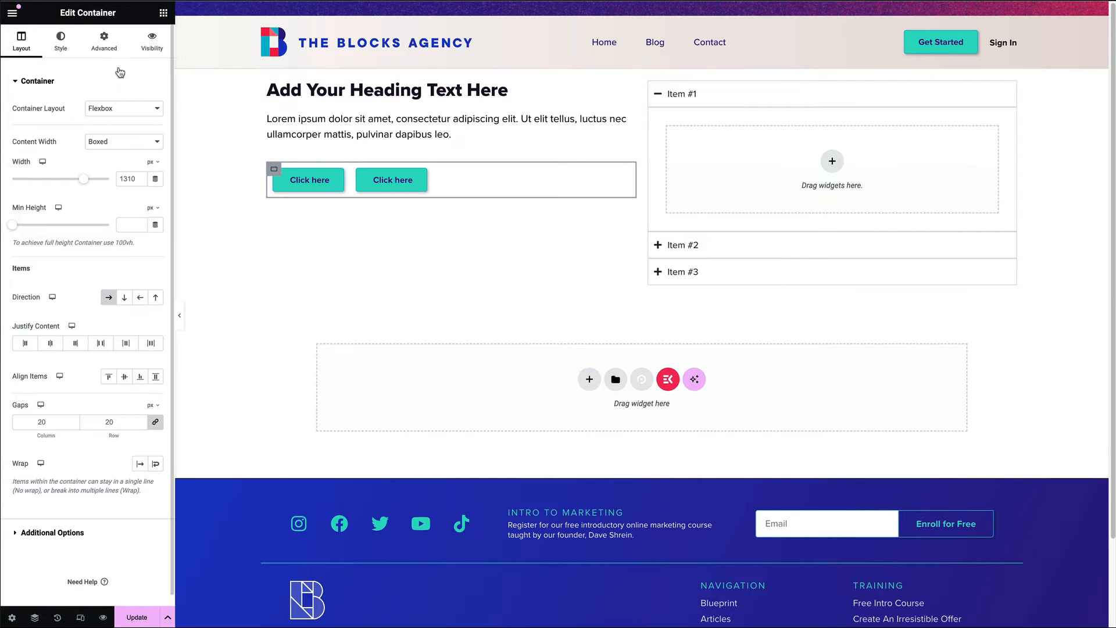
left_click(96, 49)
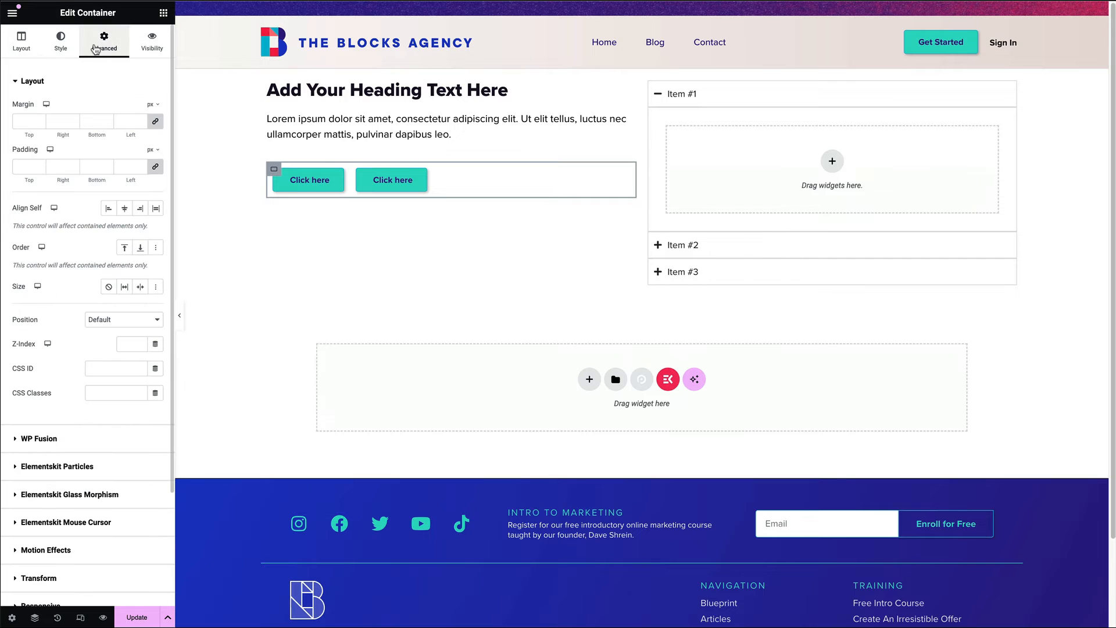
left_click(18, 167)
type("0")
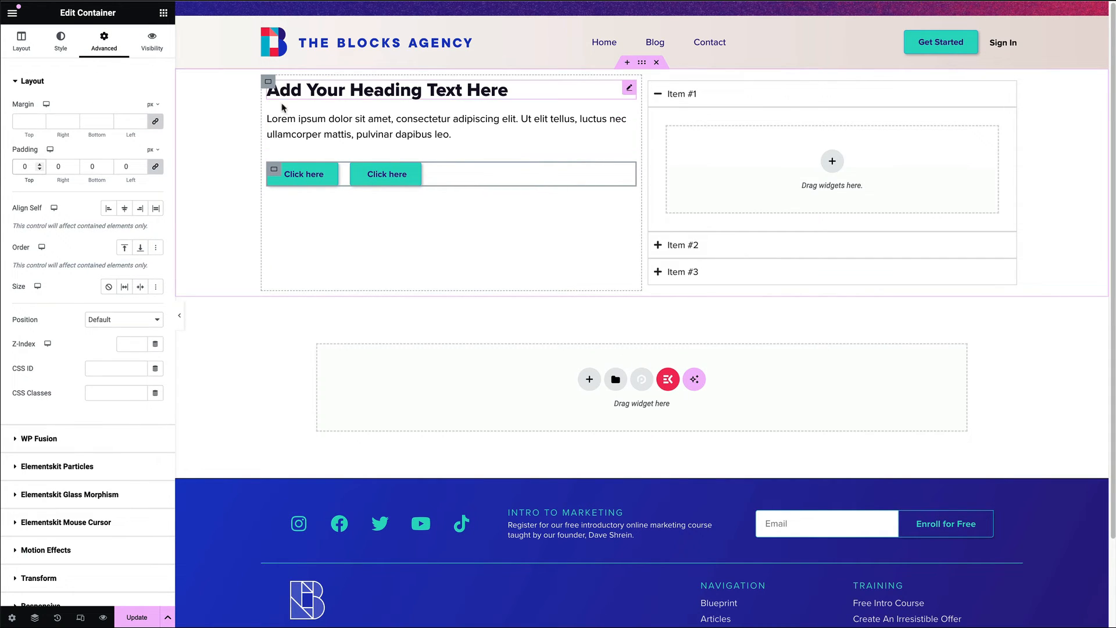
Try gaps of 50, 10, 5 and 100 px in the buttons' container and return them to 20 px.
left_click(277, 157)
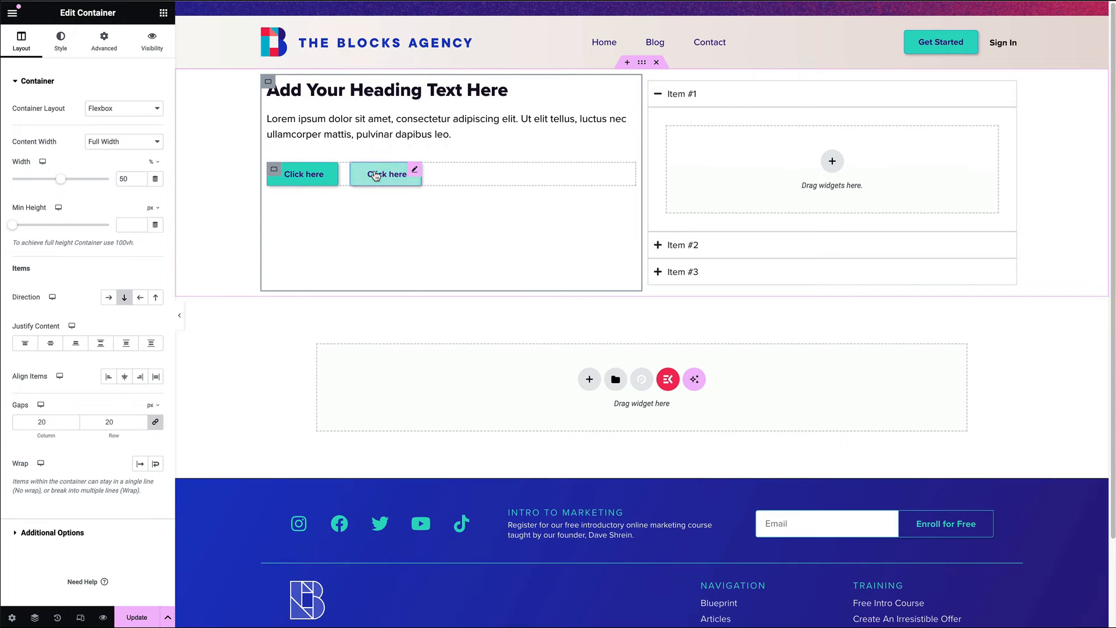
left_click(277, 176)
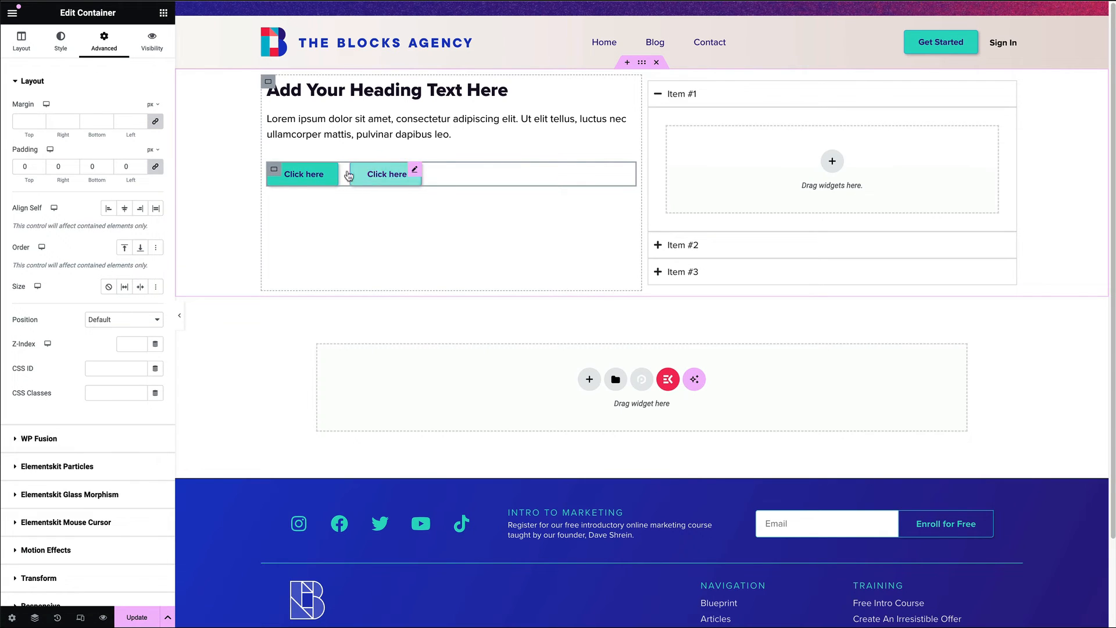
left_click(34, 49)
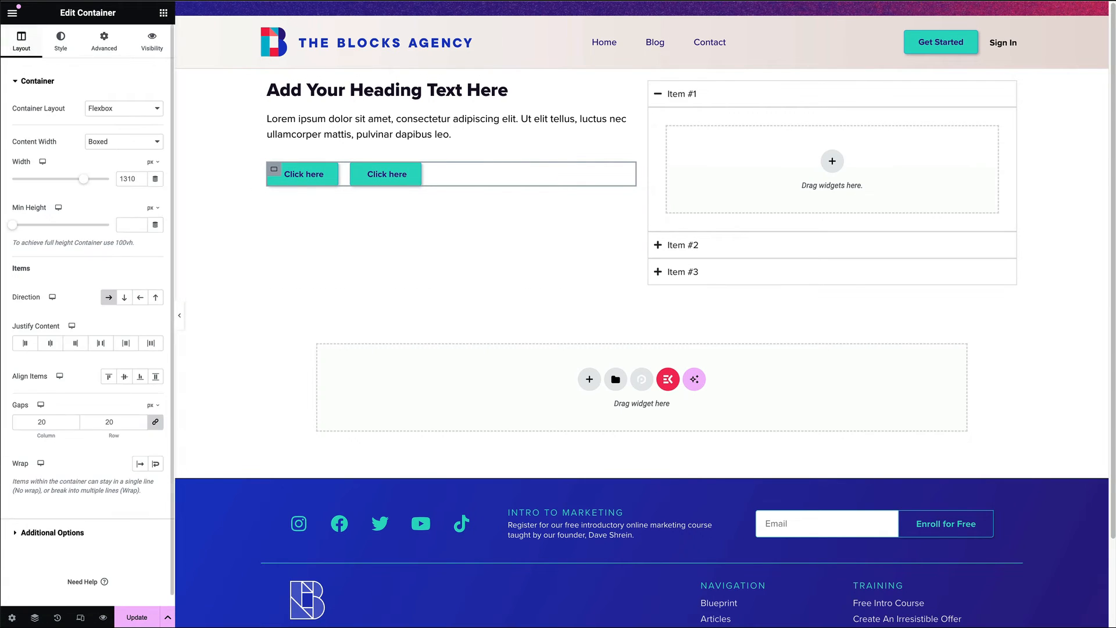
left_click(58, 419)
key("ctrl+a")
type("50")
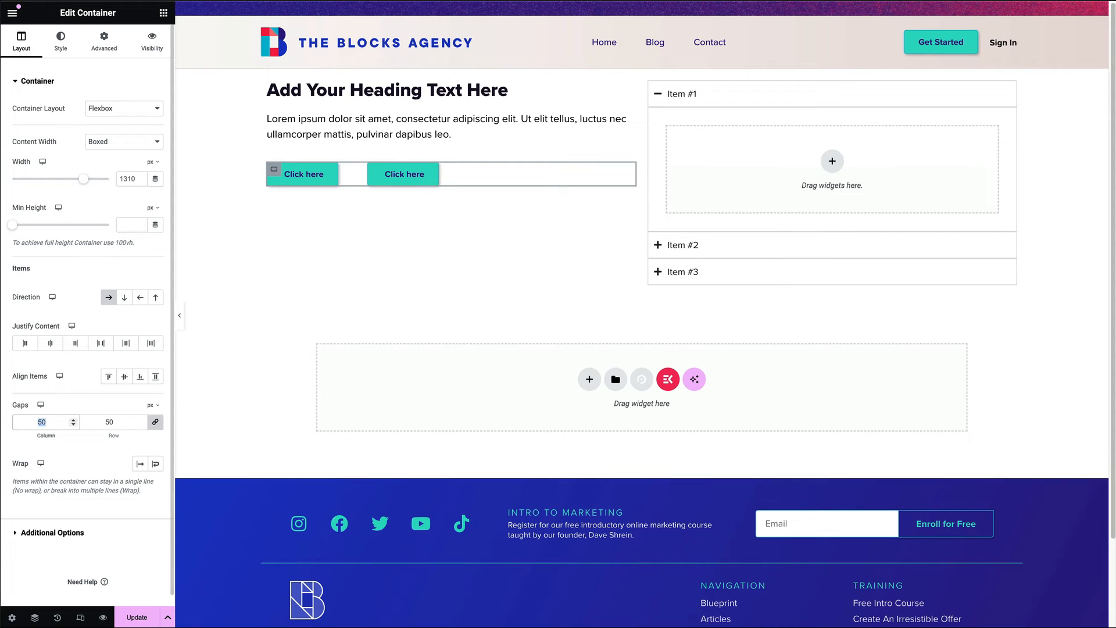
type("10")
type("5")
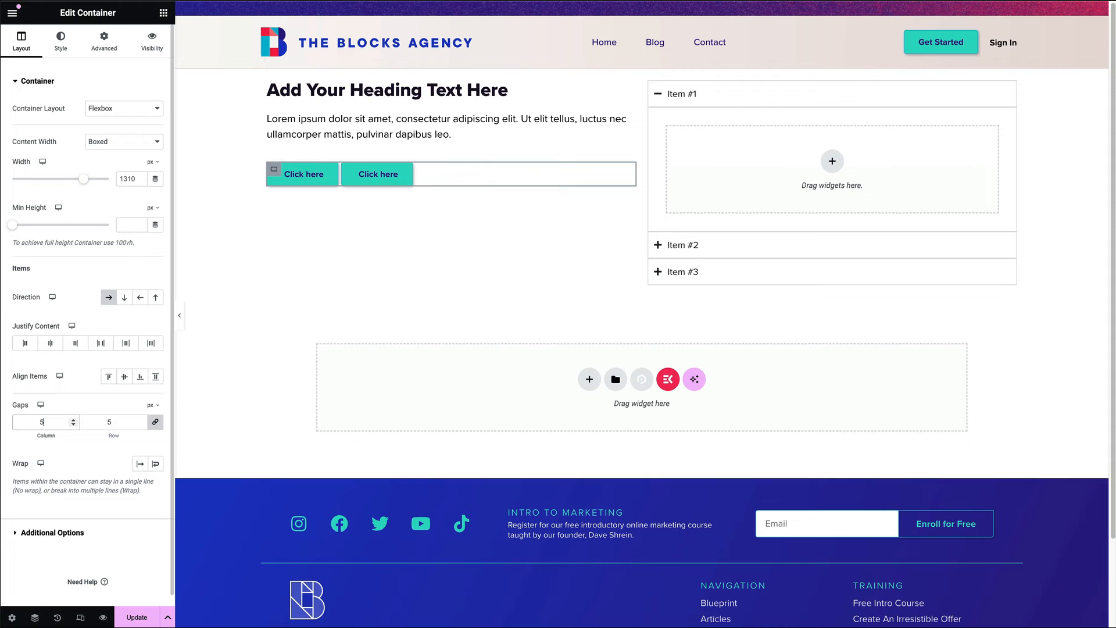
type("100")
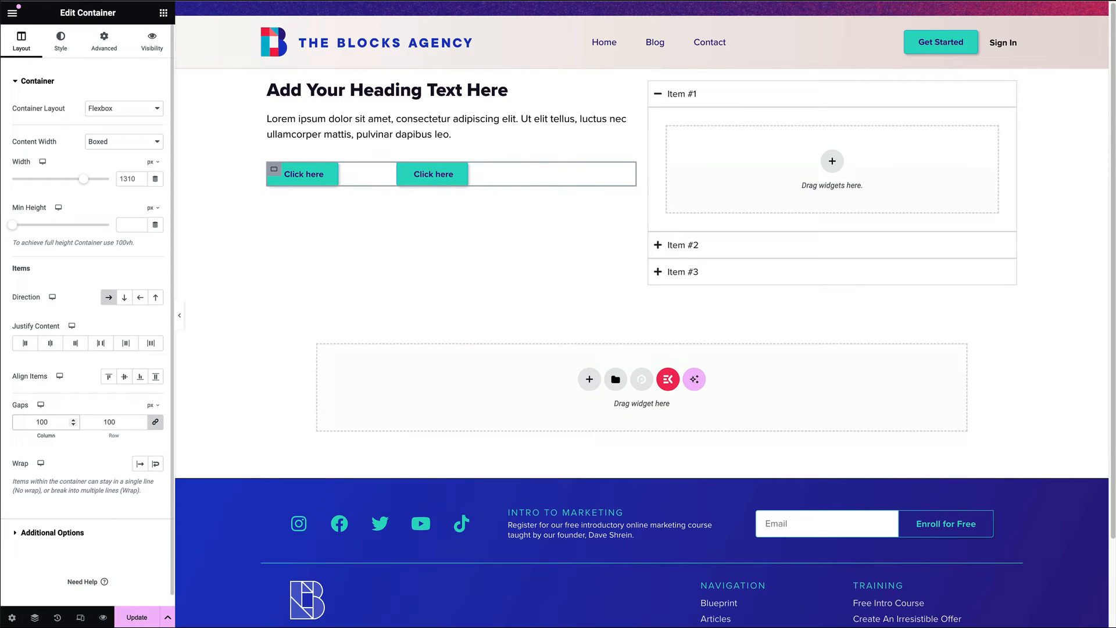
type("20")
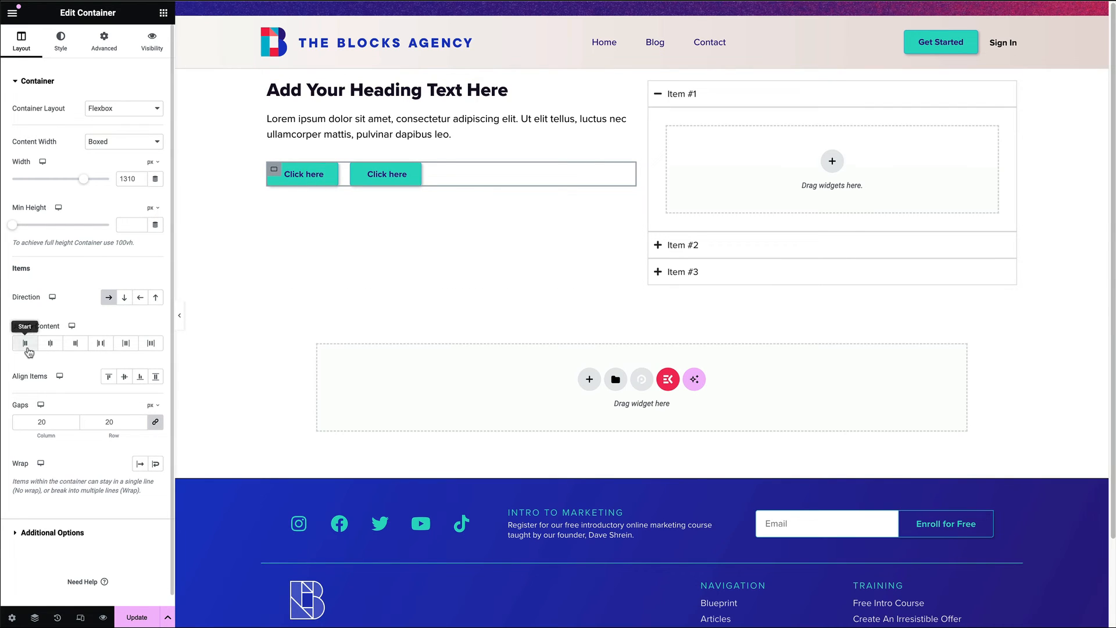
Try the Justify Content options on the buttons' container, including Center, Space Between and Space Around, and settle on Start.
left_click(51, 347)
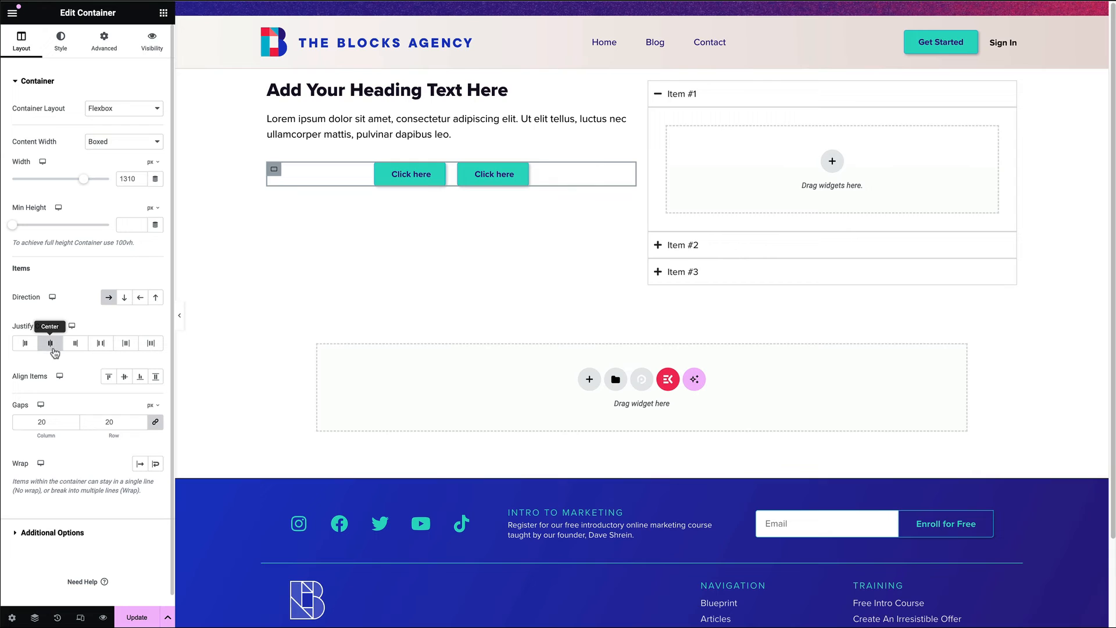
left_click(80, 349)
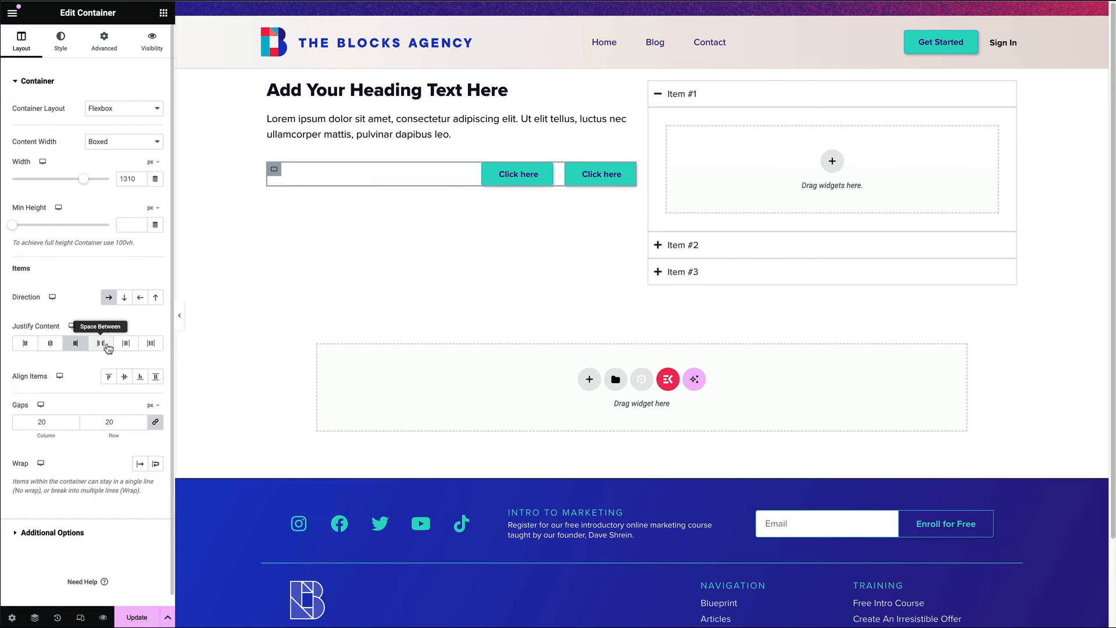
left_click(107, 348)
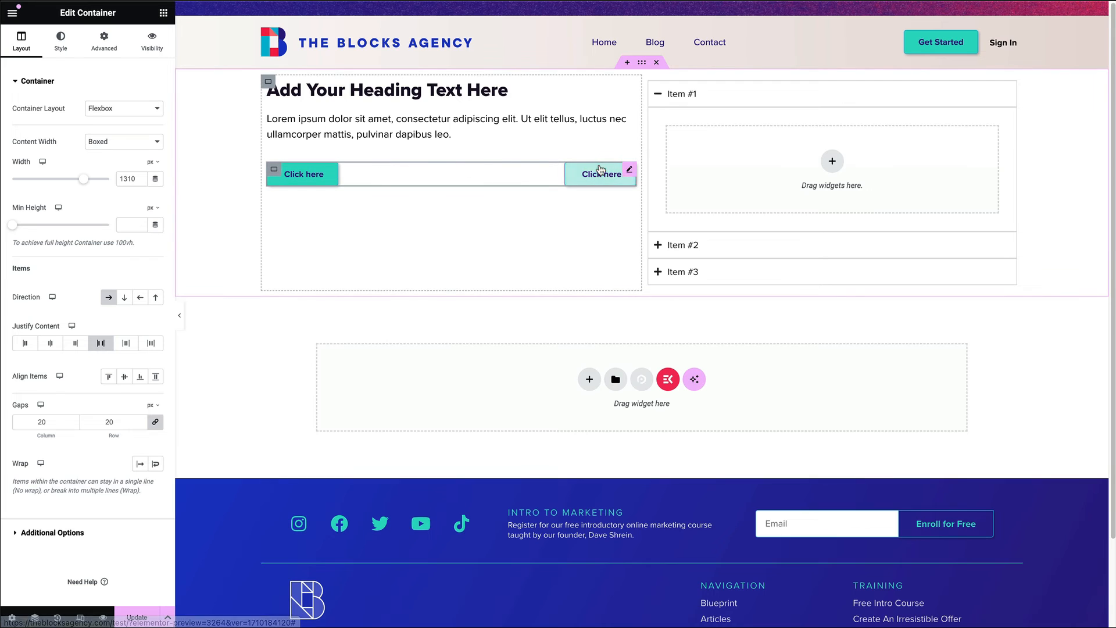
left_click(126, 344)
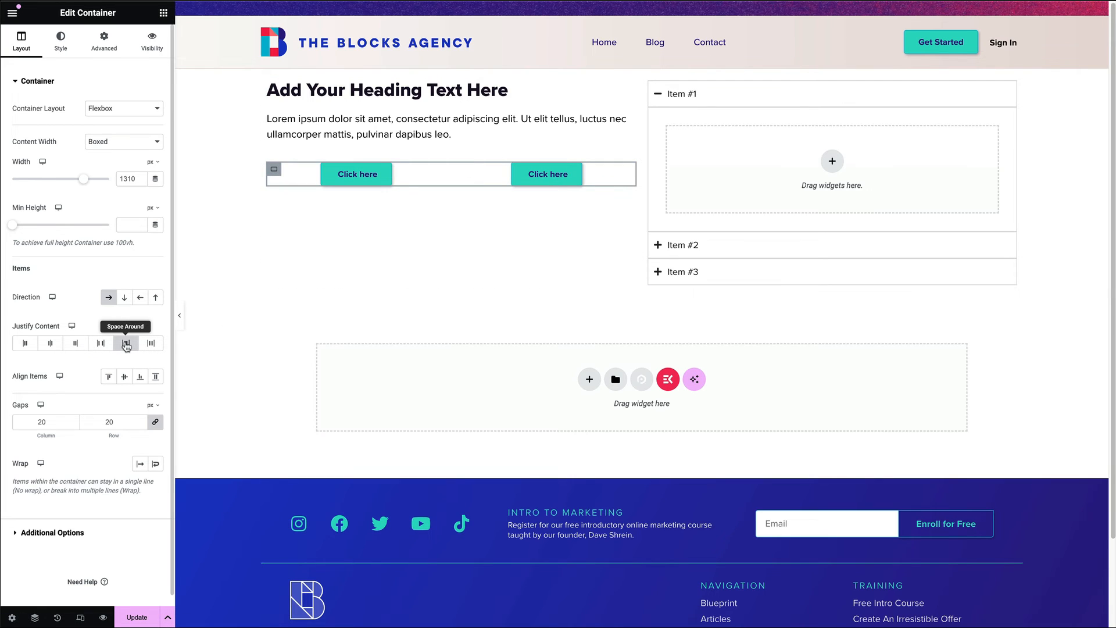
left_click(152, 344)
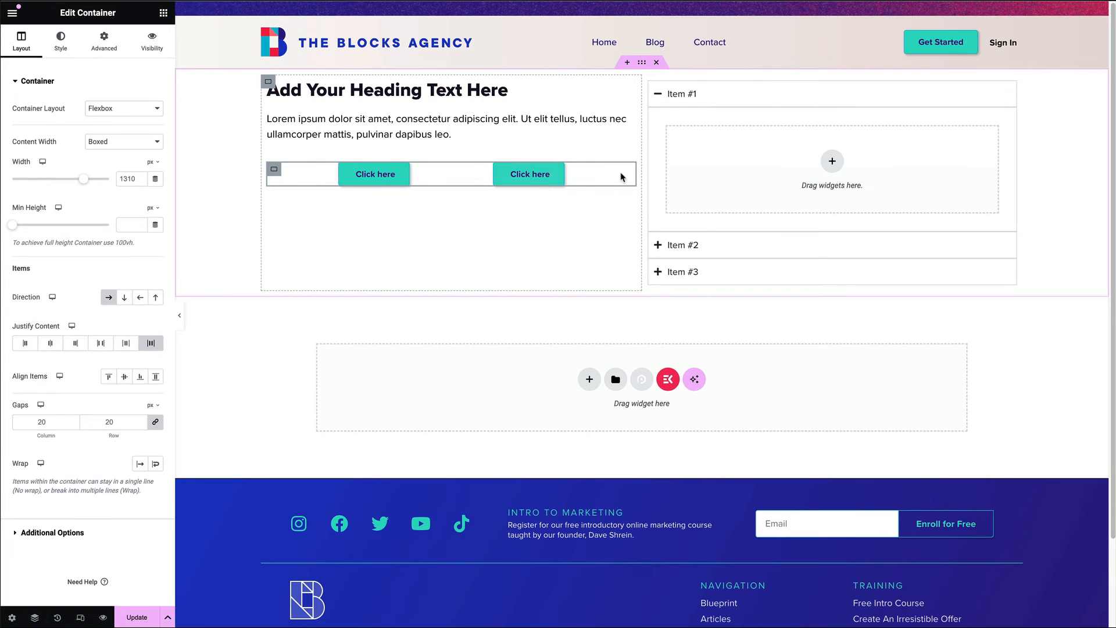
left_click(101, 343)
left_click(75, 343)
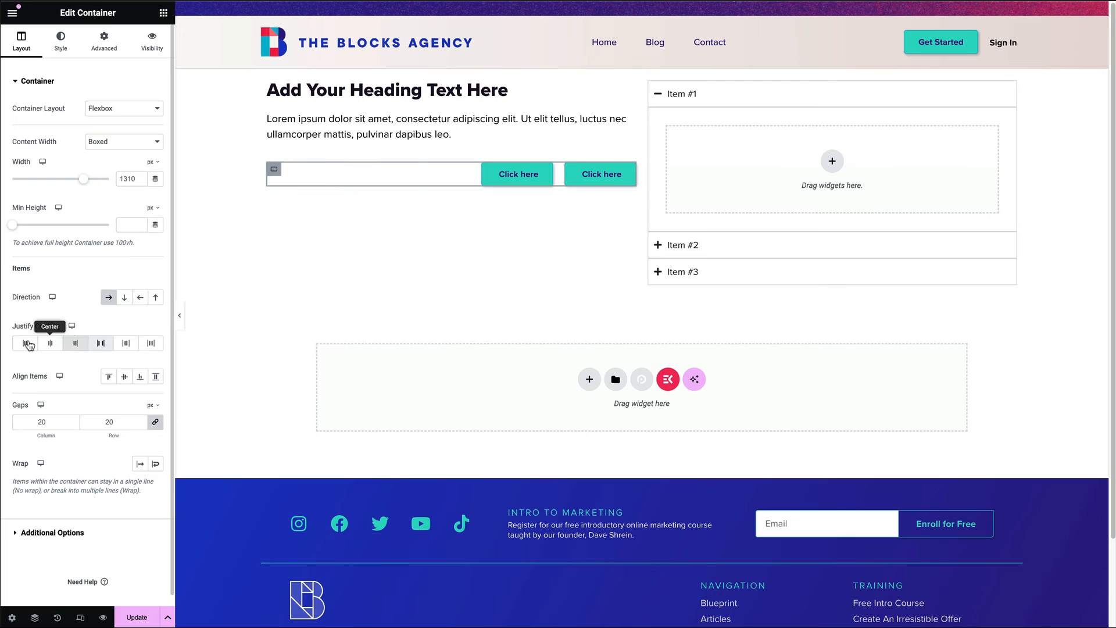
left_click(26, 344)
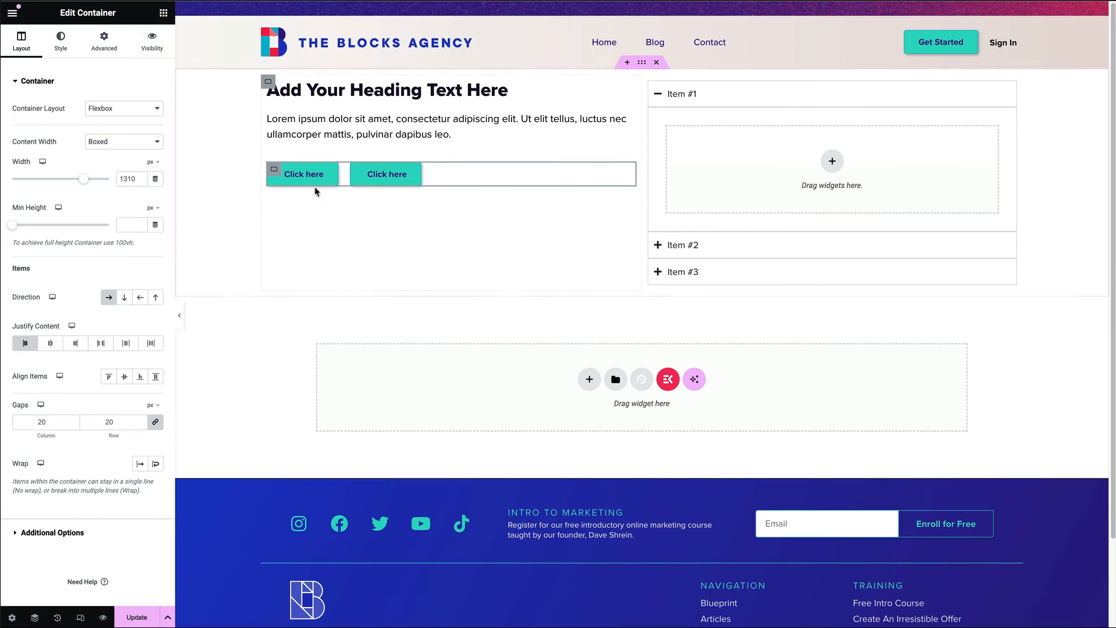
Add an empty container between the text and the row of buttons in the left column.
left_click(163, 12)
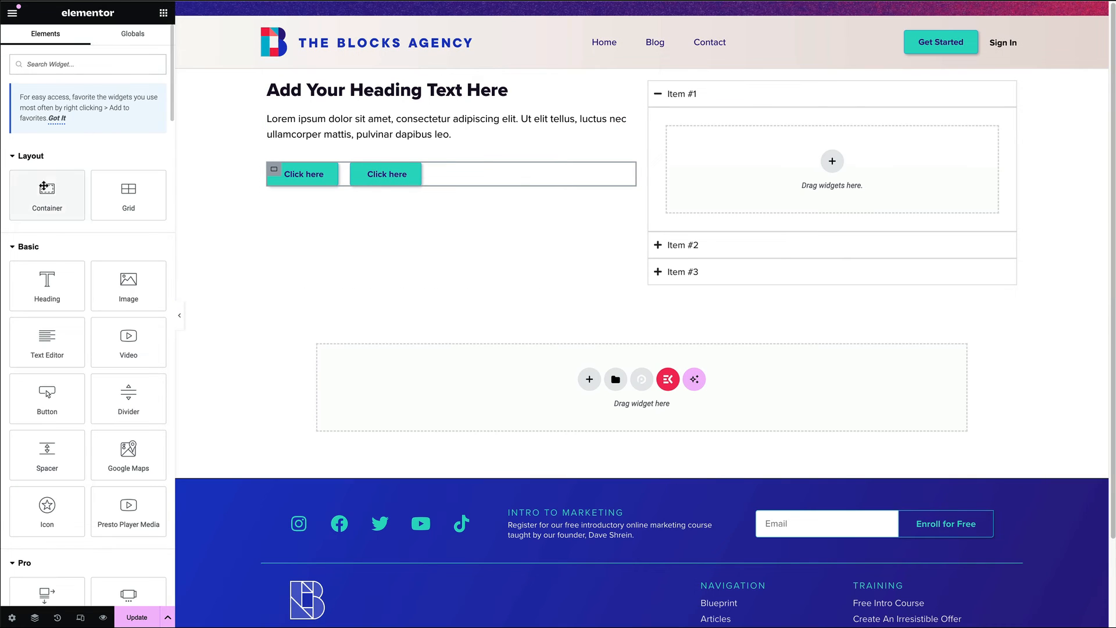
left_click_drag(47, 192, 378, 185)
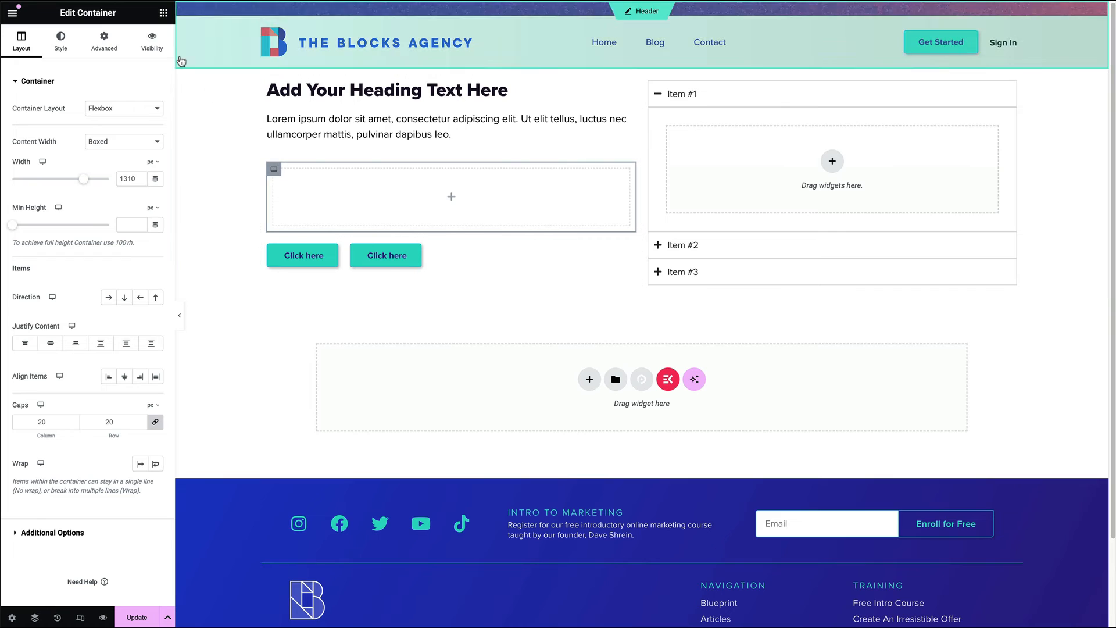
left_click(163, 15)
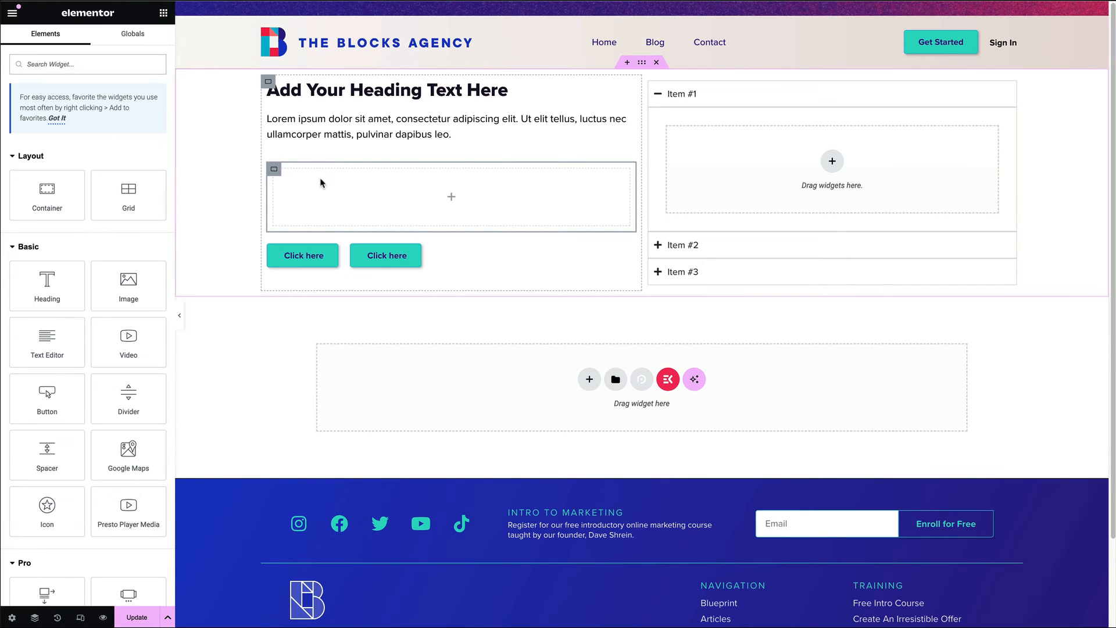
left_click_drag(48, 192, 349, 187)
left_click_drag(273, 169, 335, 264)
right_click(273, 168)
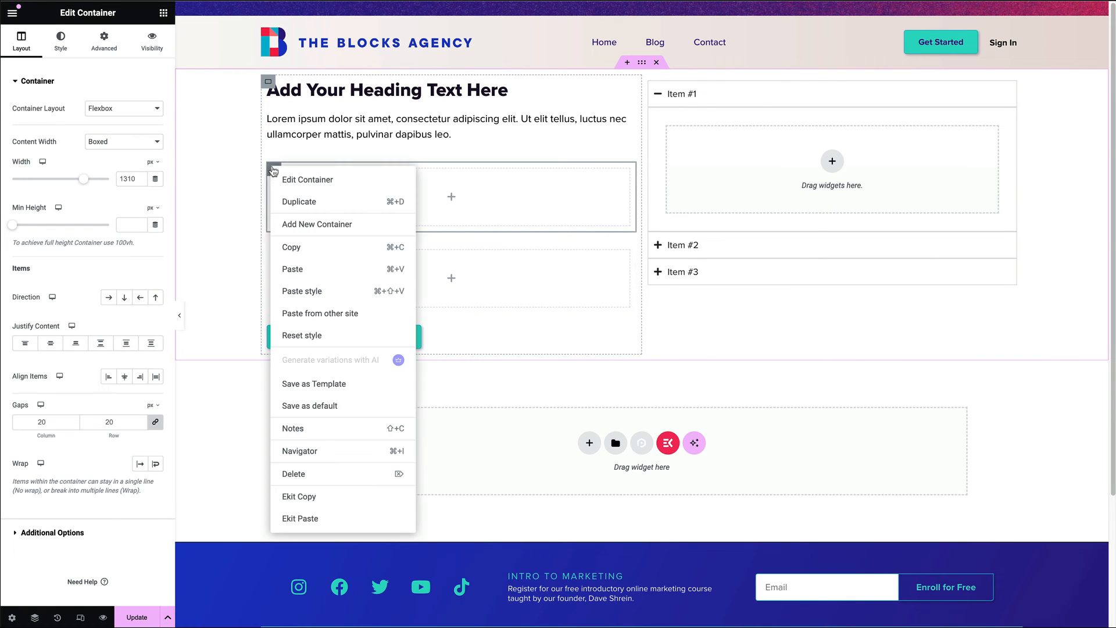
left_click(305, 468)
Nest another container inside the empty container above the row of buttons.
left_click(274, 169)
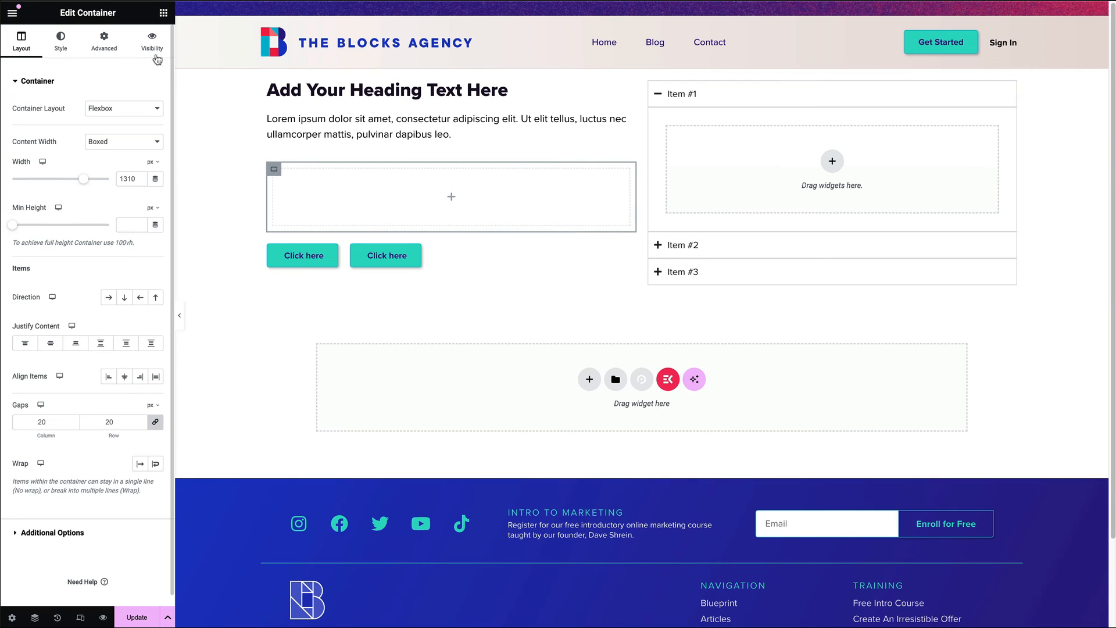
left_click(162, 14)
left_click(309, 185)
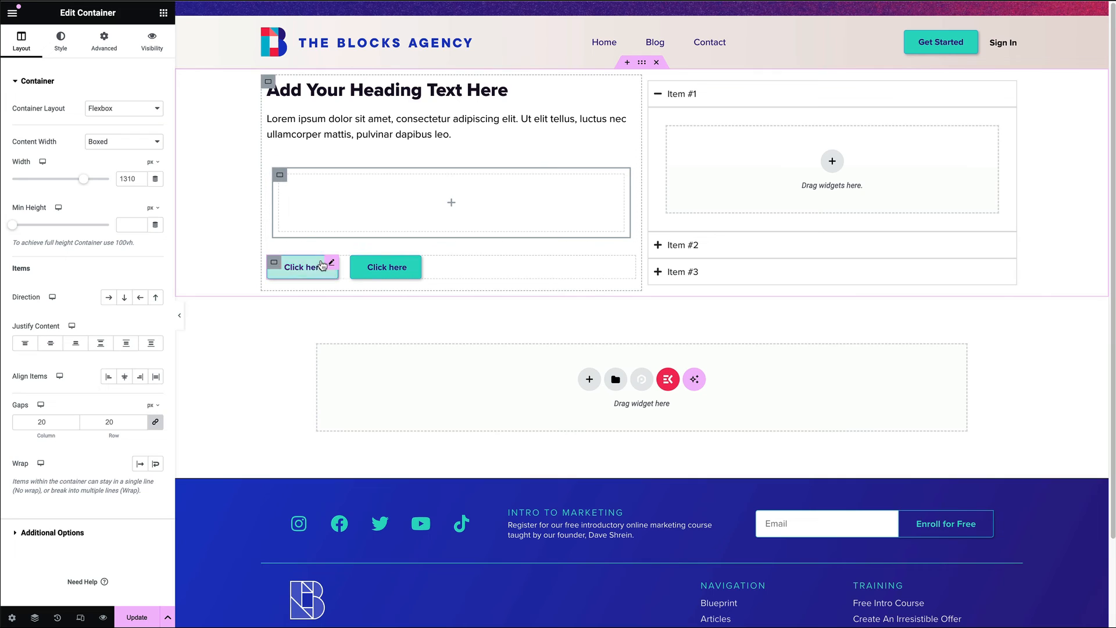
Move both buttons into the inner nested container and set that container's direction to Row - horizontal.
left_click_drag(325, 268, 328, 200)
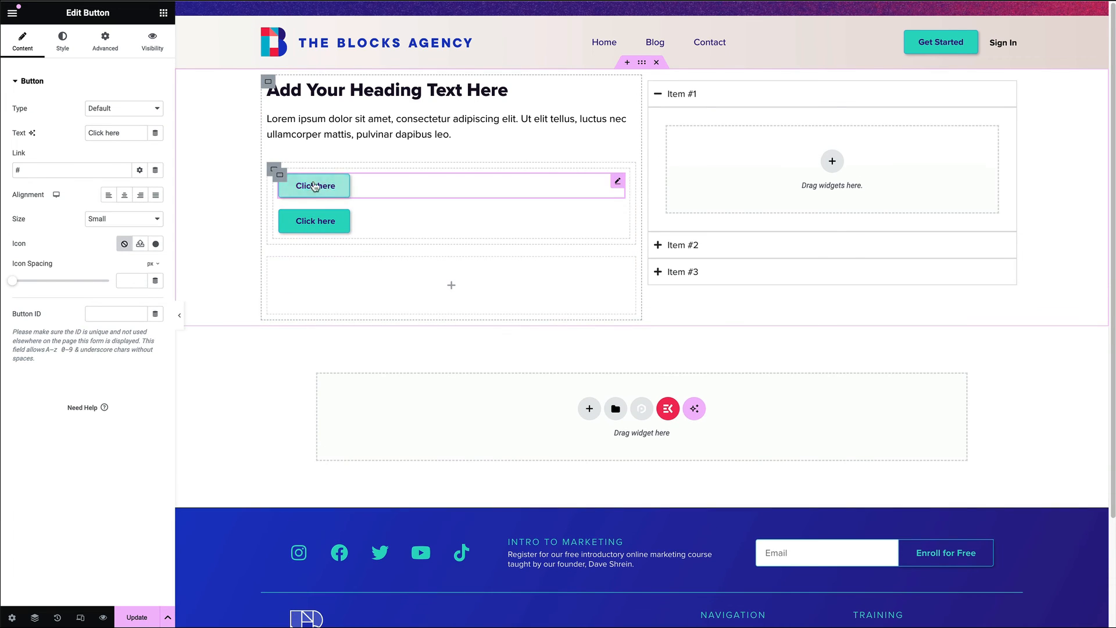
left_click(279, 175)
left_click(109, 297)
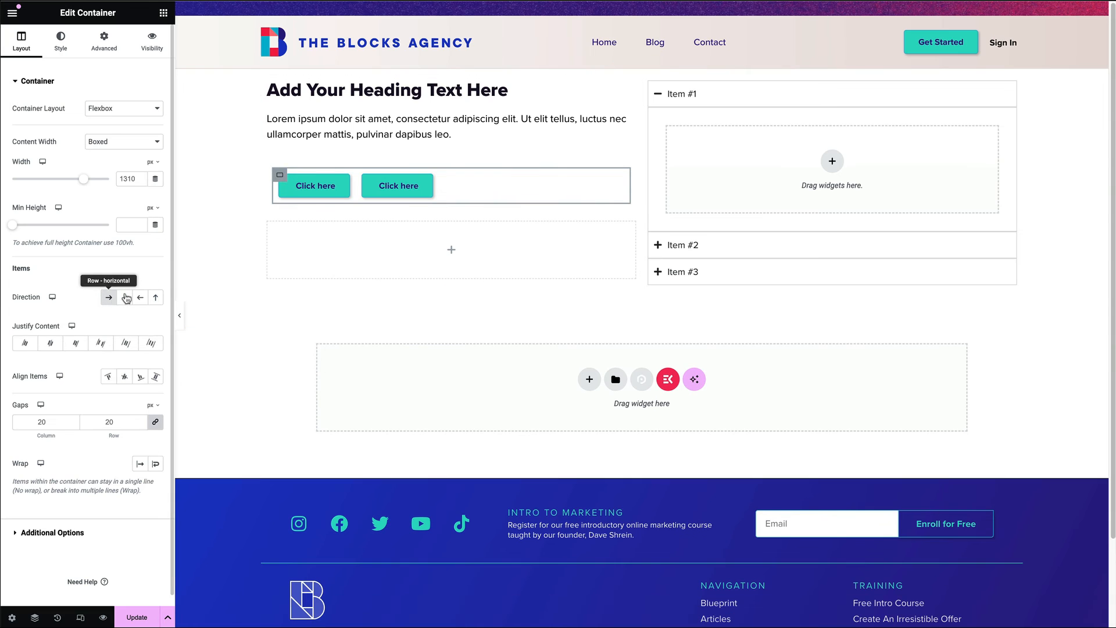
Add a Heading widget below the buttons inside the container that wraps the buttons' container.
left_click(274, 172)
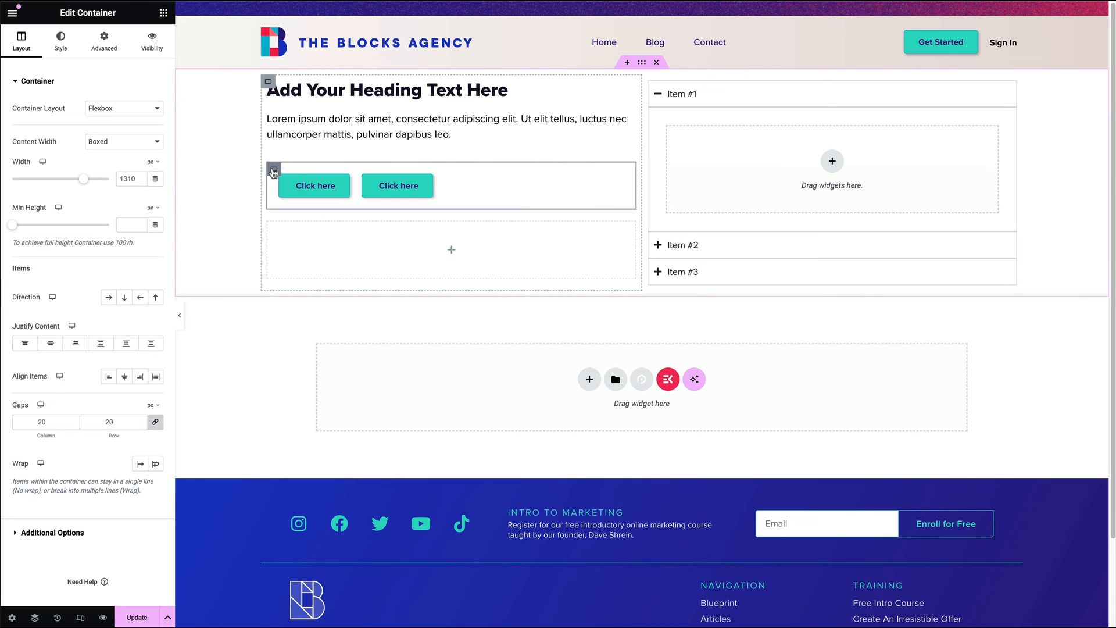
left_click(164, 12)
left_click(42, 291)
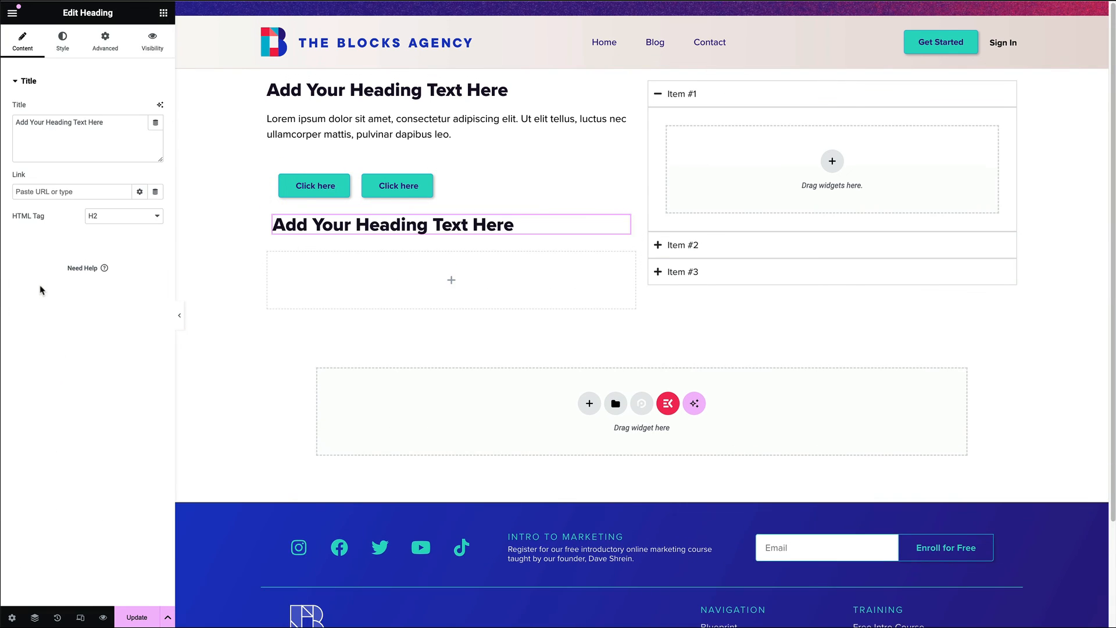
Set the wrapping container's direction to Row - horizontal and move the buttons' container after the new heading.
left_click(274, 168)
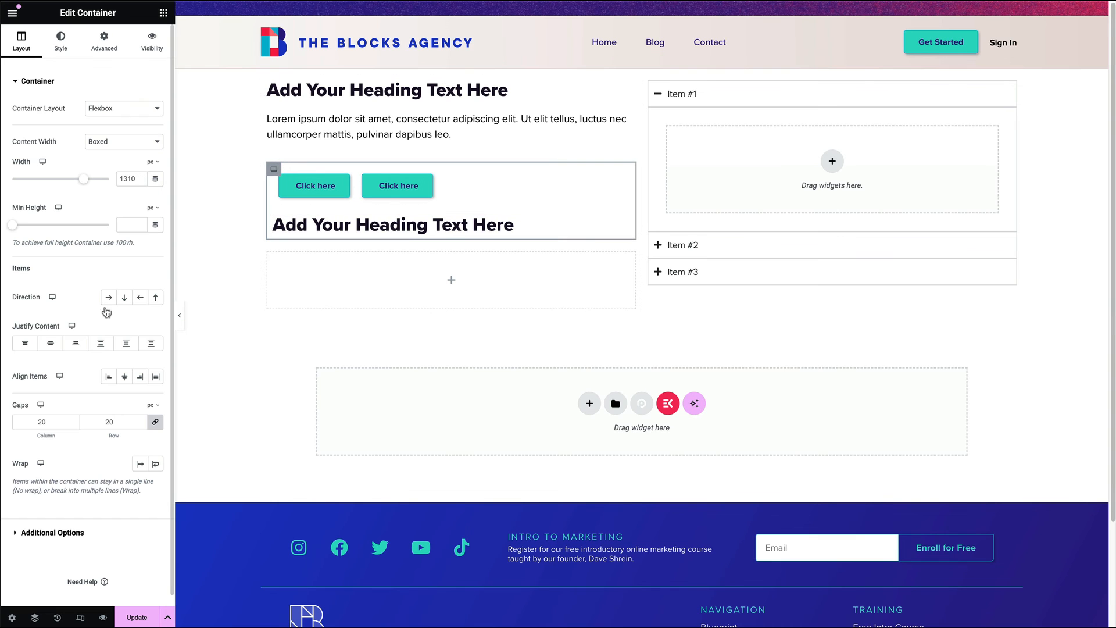
left_click(108, 297)
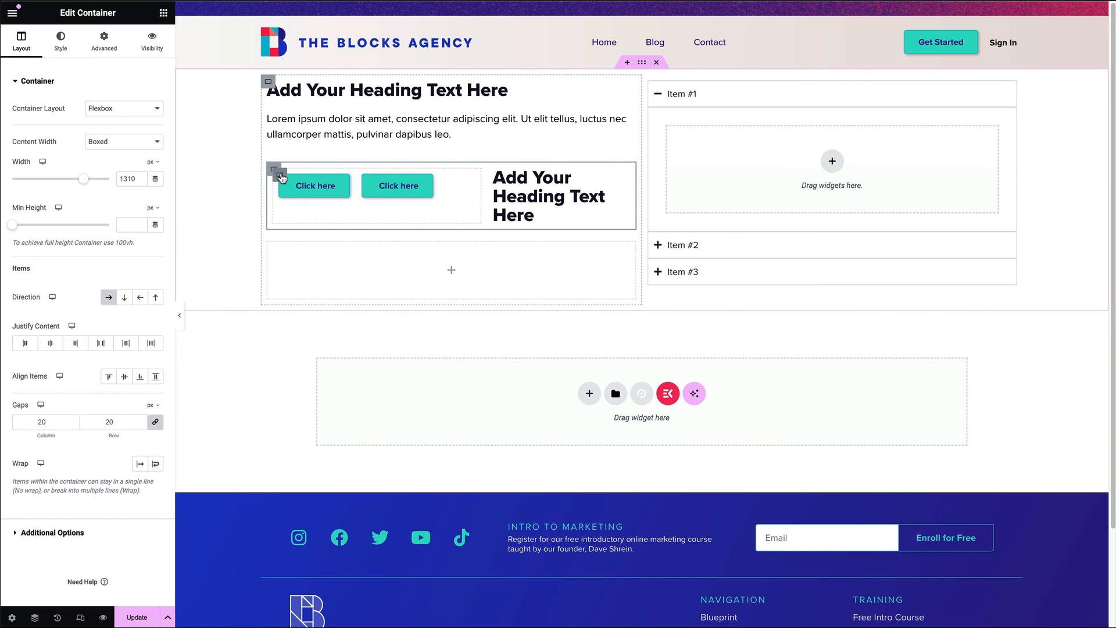
left_click_drag(280, 174, 642, 192)
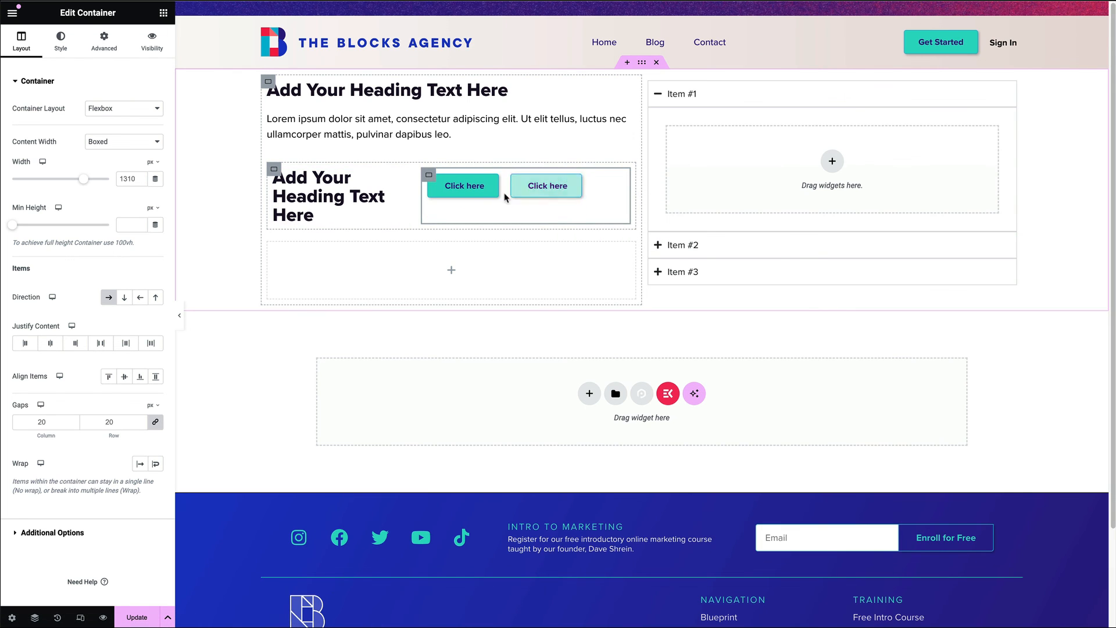
Set the padding of the container wrapping the second heading and the buttons to 0 px on all sides.
left_click(274, 168)
left_click(104, 41)
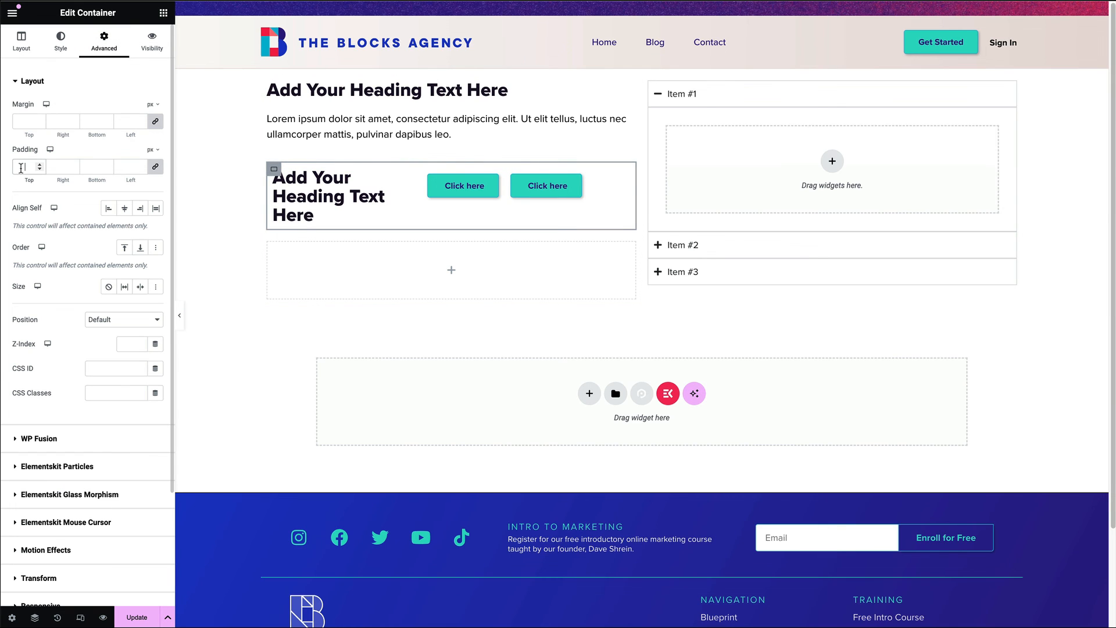
left_click(26, 166)
type("0")
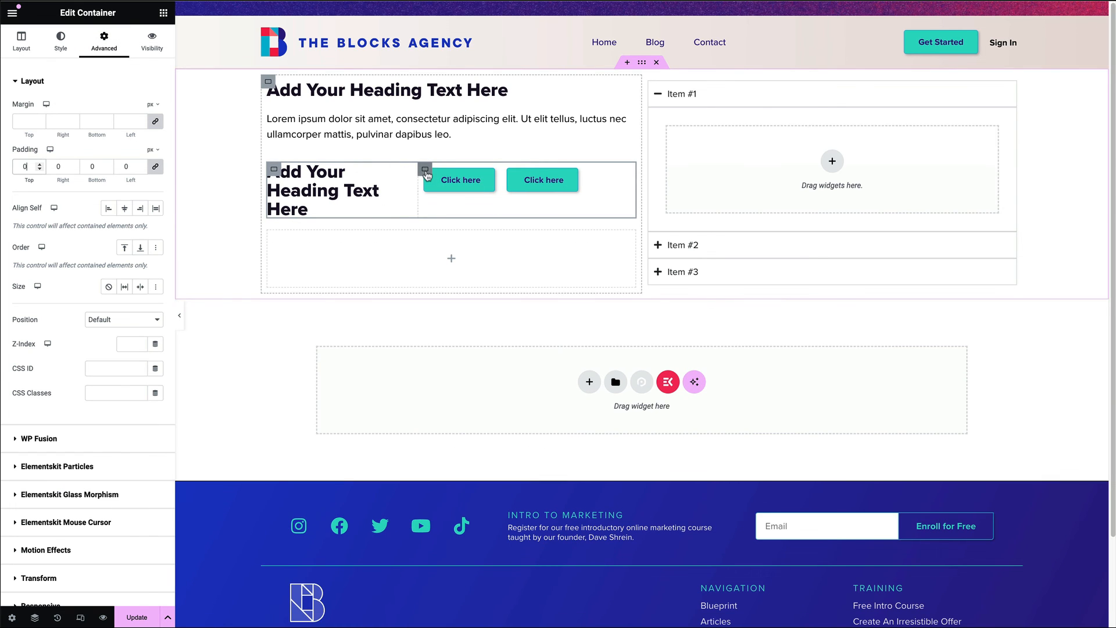
Set the padding of the nested container holding the two buttons to 0 px on all sides.
left_click(425, 169)
left_click(104, 41)
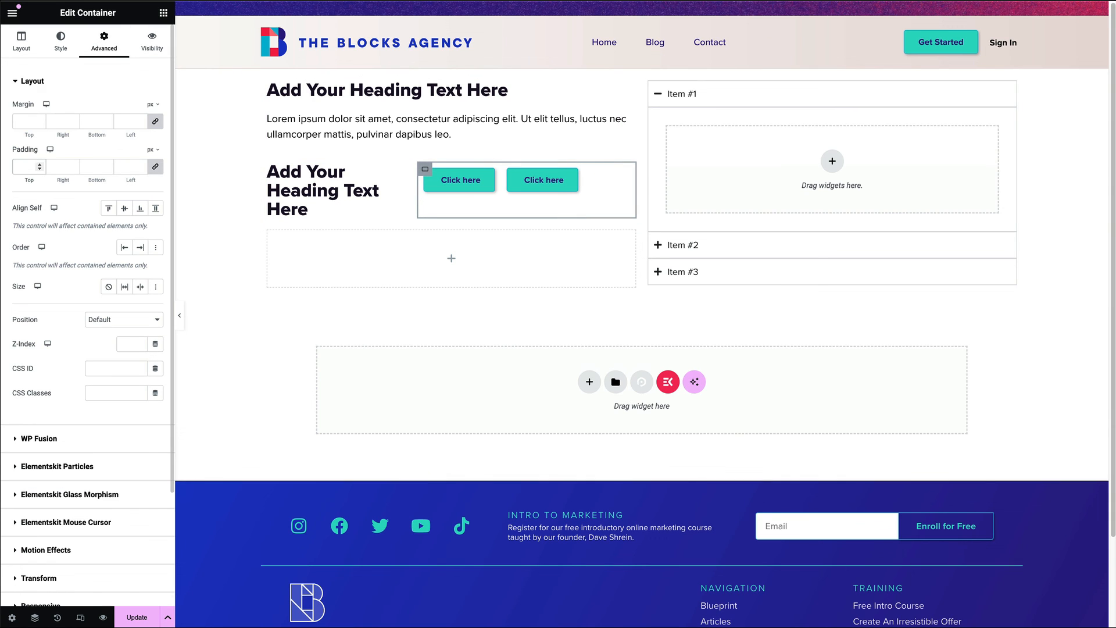
left_click(25, 166)
type("0")
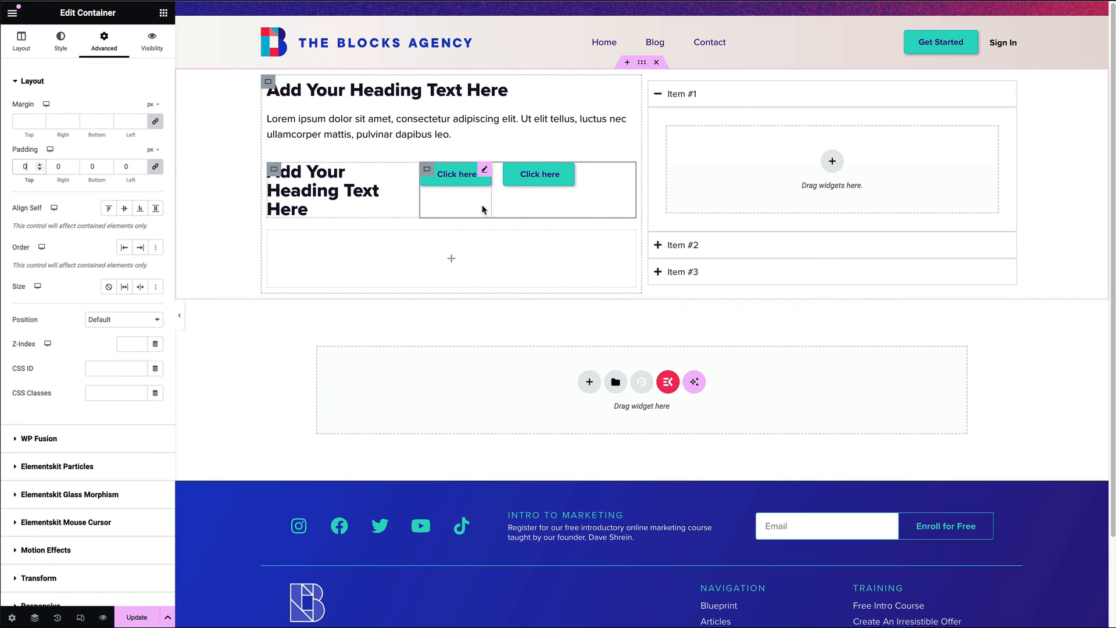
Set Align Items to End on the container wrapping the second heading and the buttons.
left_click(273, 169)
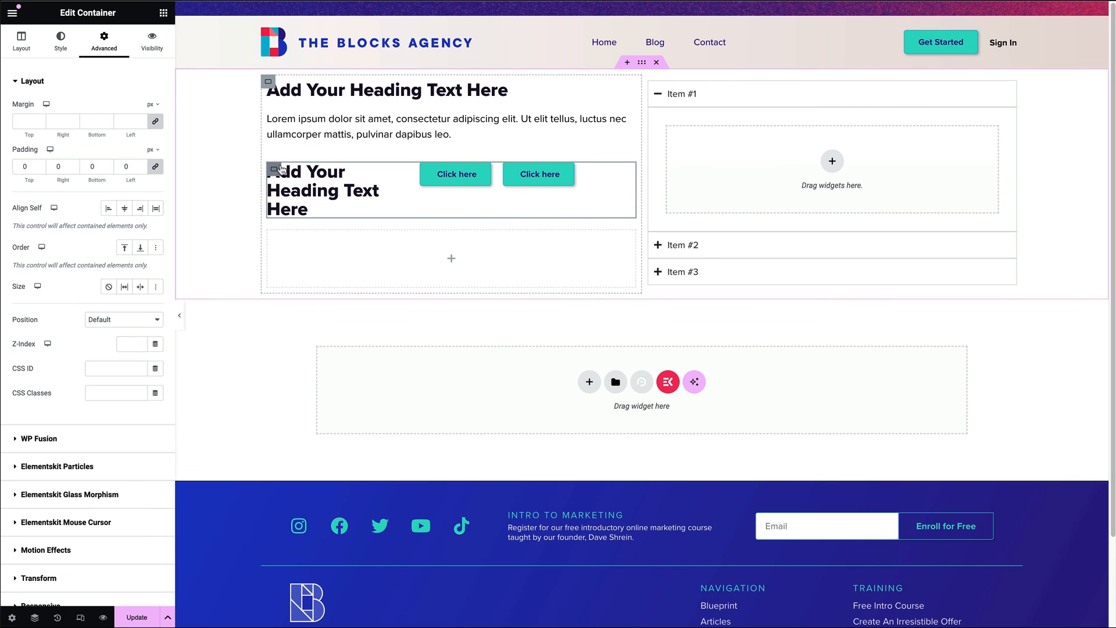
left_click(22, 42)
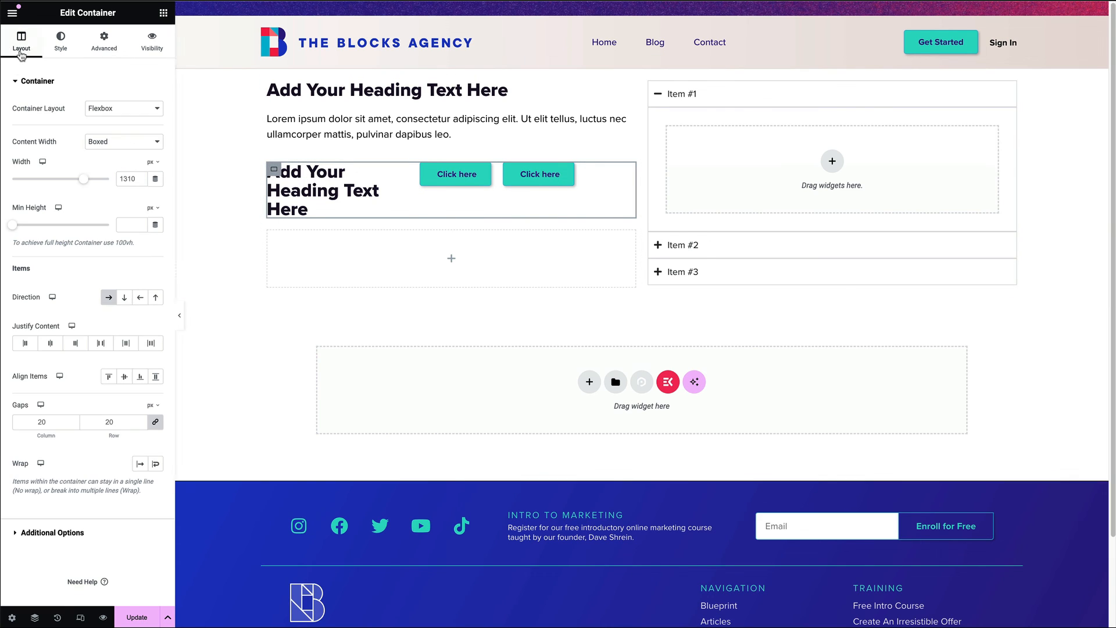
left_click(140, 378)
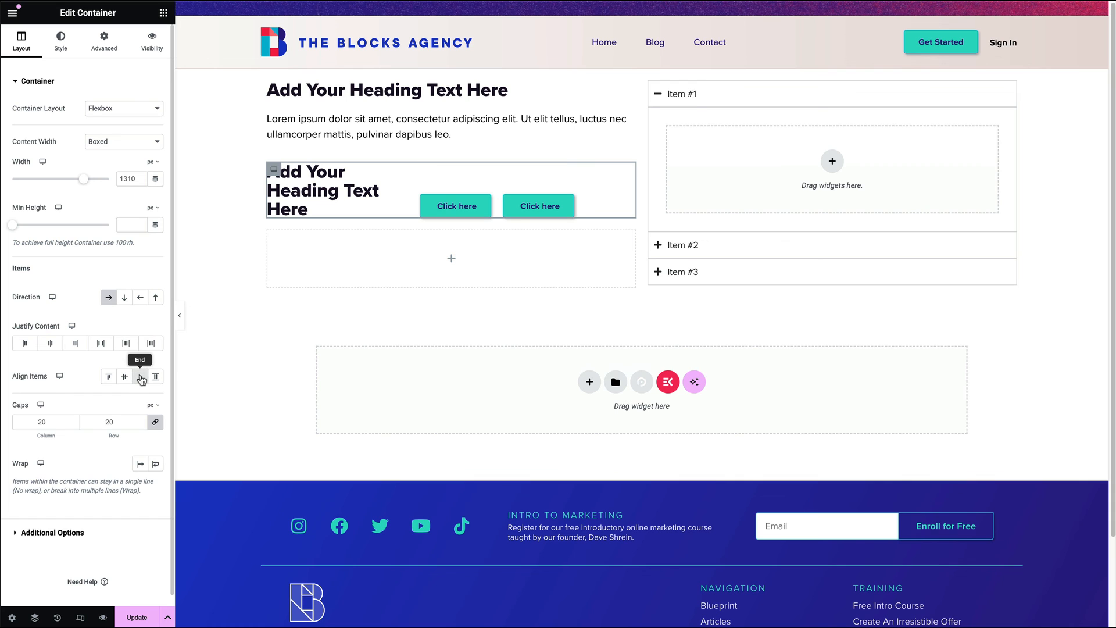
Open the layout settings of the nested container holding the two buttons.
left_click(426, 201)
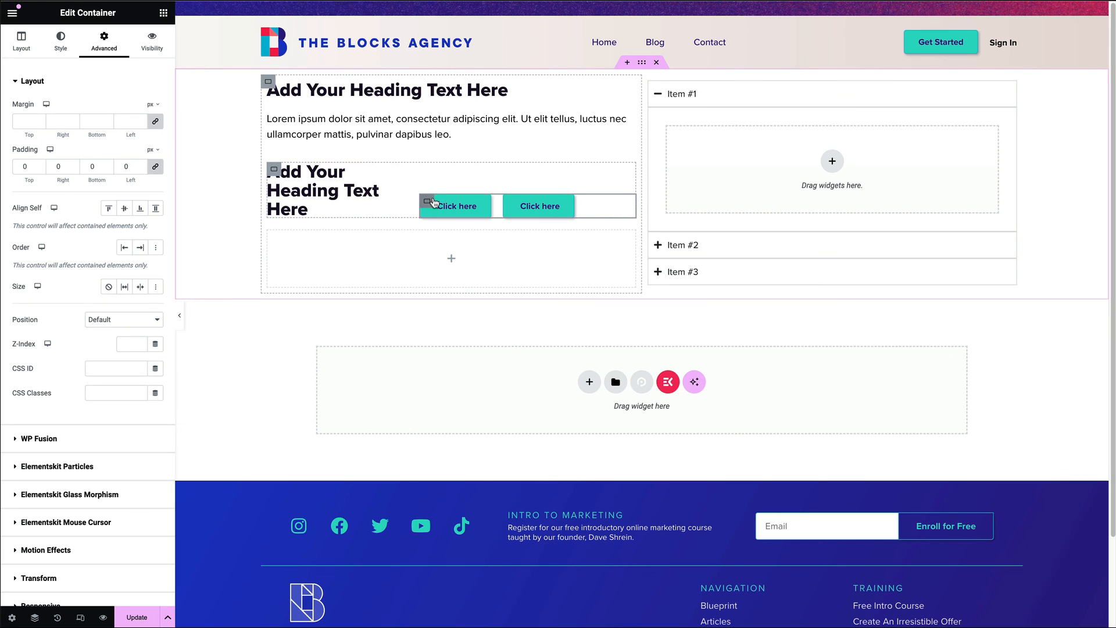
left_click(22, 42)
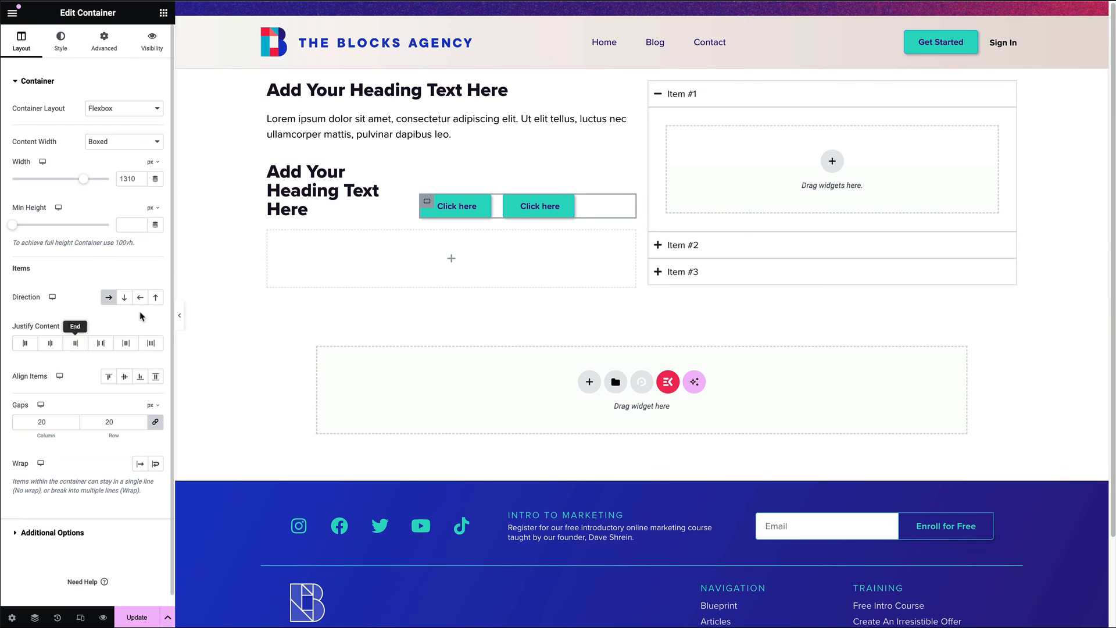